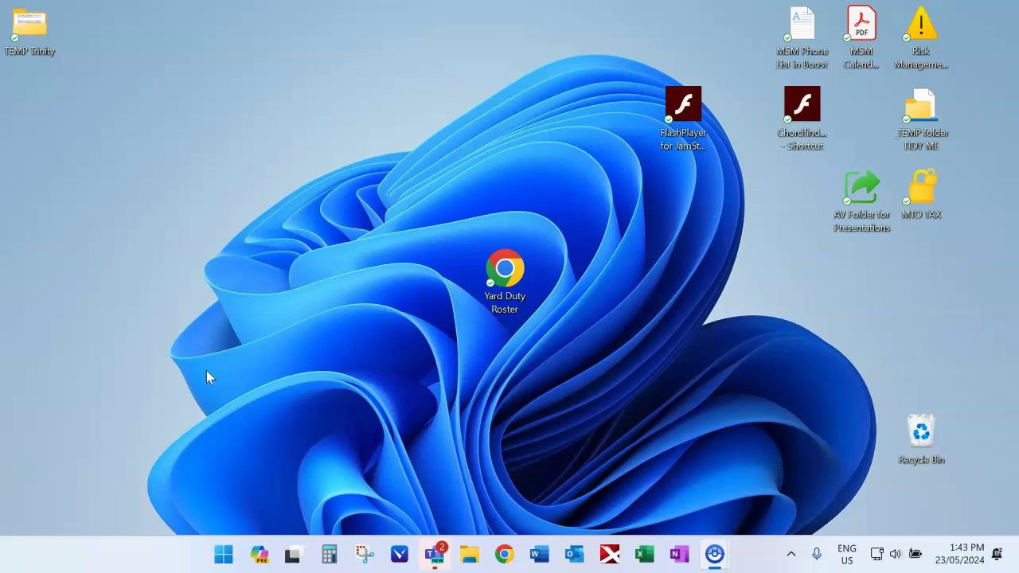
Launch Audacity by searching 'aud' from the Start menu.
click(222, 555)
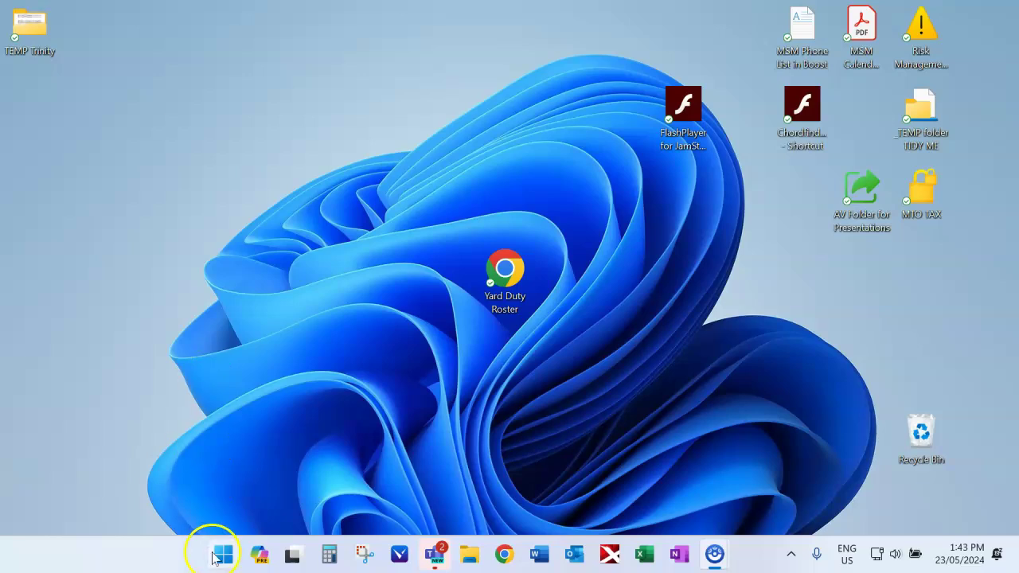
text(aud)
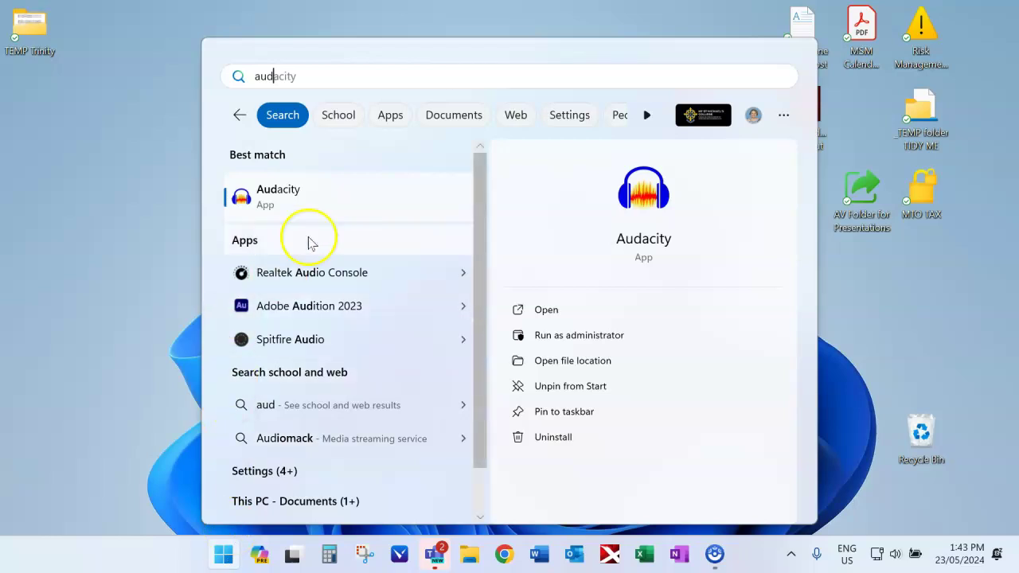
key(Return)
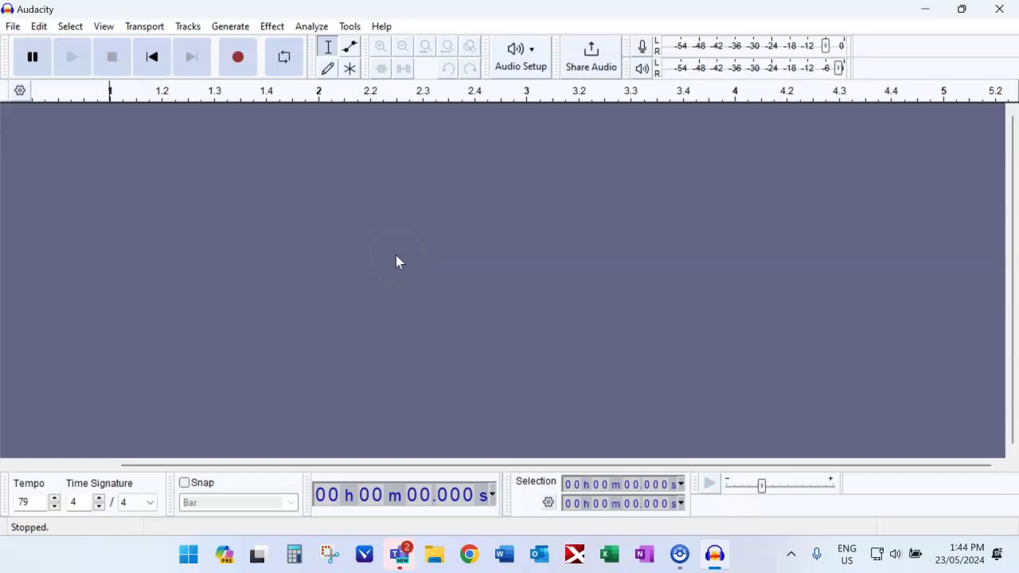
Set Audacity's playback device to the Realtek headphones and recording device to their loopback.
click(538, 72)
mouse_move(566, 91)
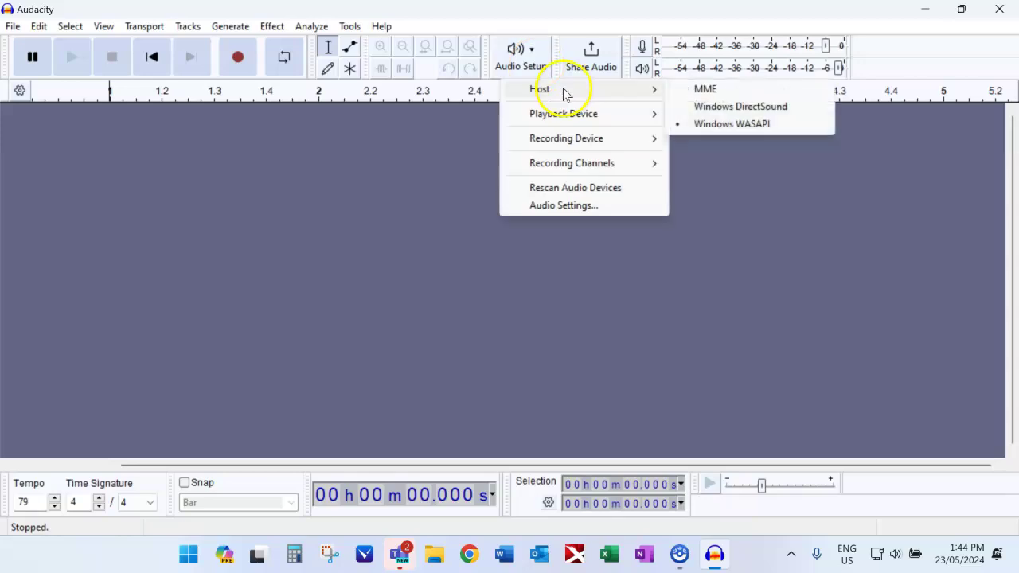
click(652, 118)
click(729, 167)
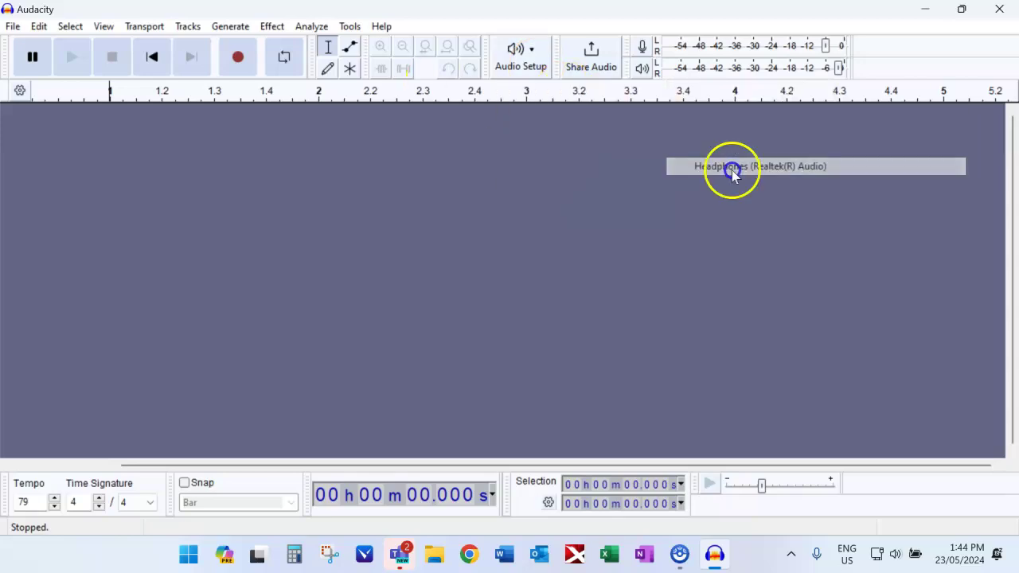
click(525, 57)
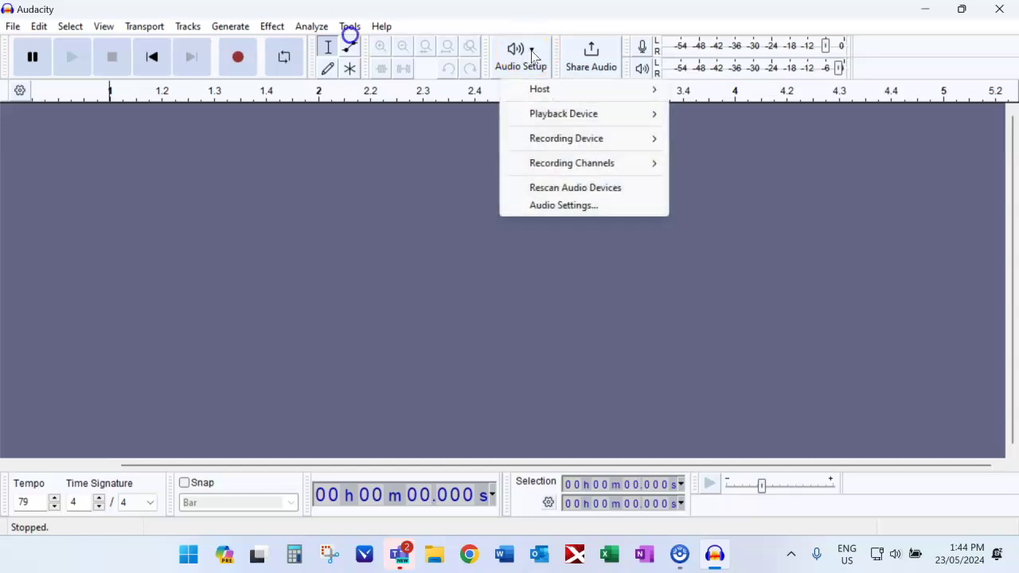
mouse_move(579, 148)
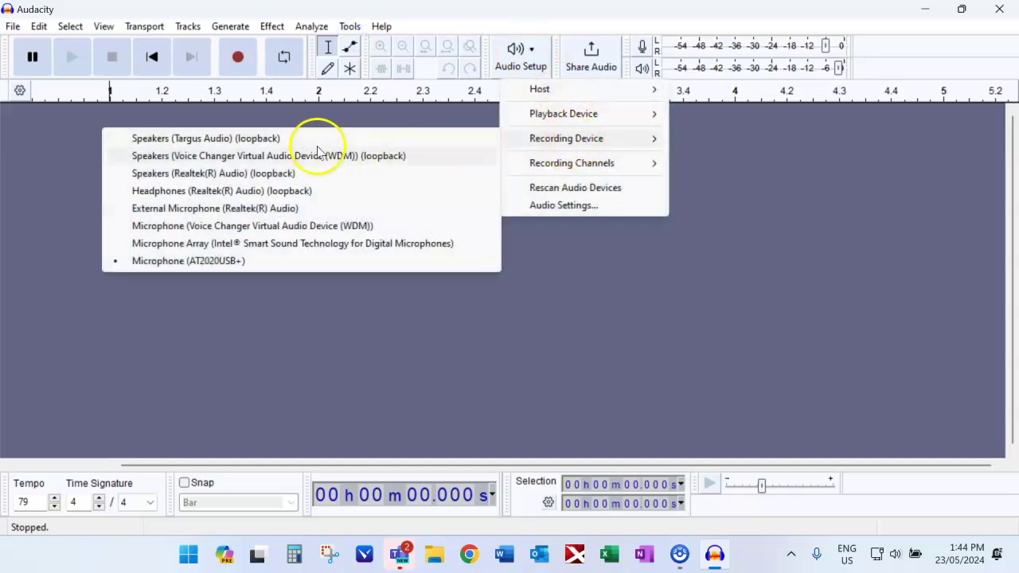
click(289, 192)
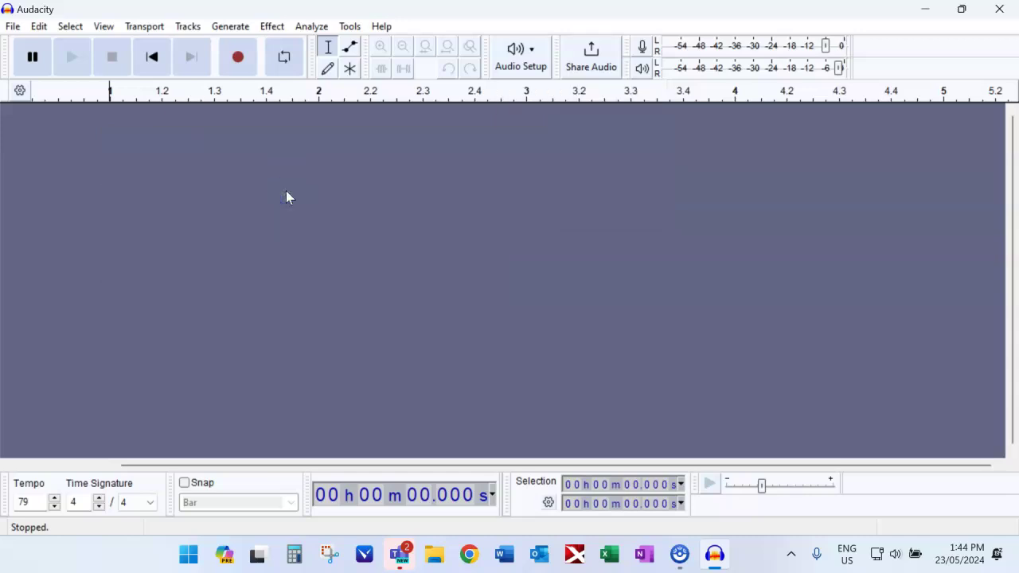
Show the desktop, open JamStudio.swf in Flash Player from recent files, and maximise it.
key(super+d)
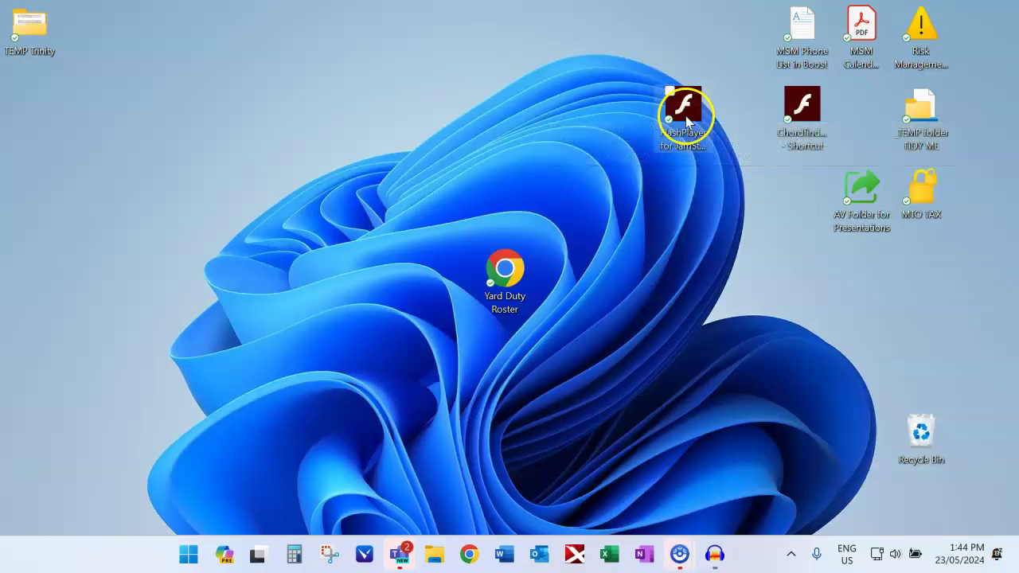
double_click(686, 119)
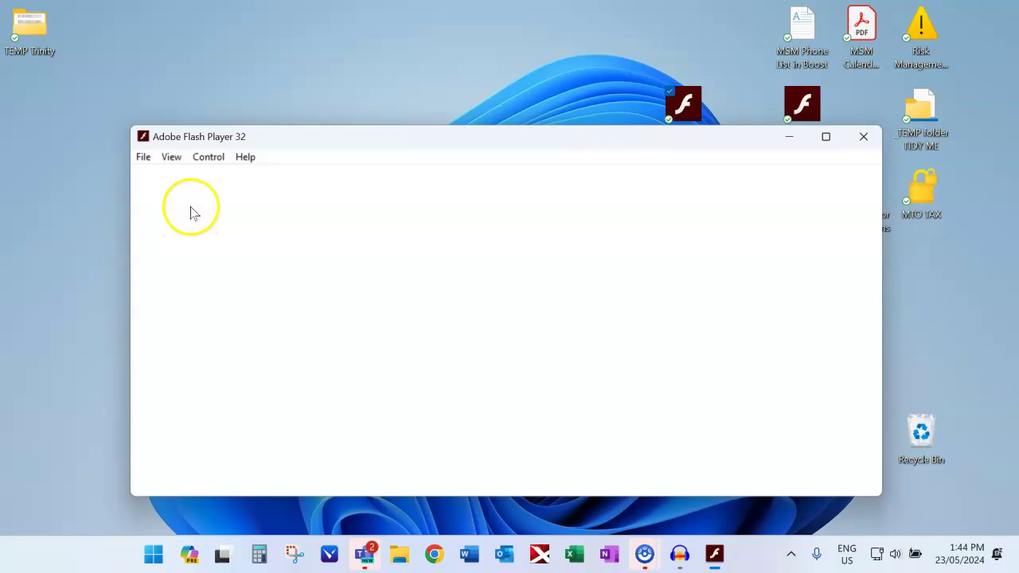
click(141, 161)
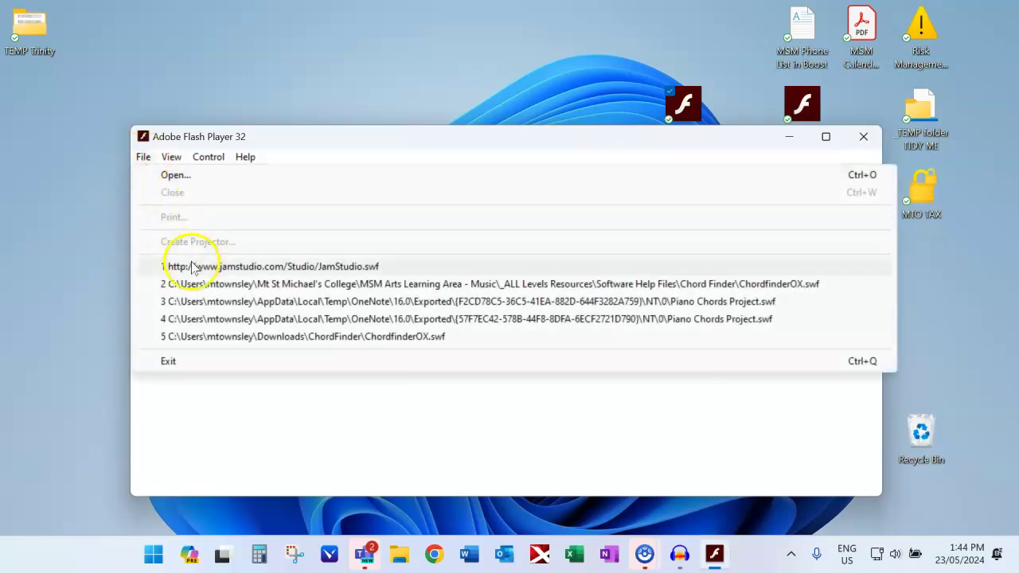
click(305, 273)
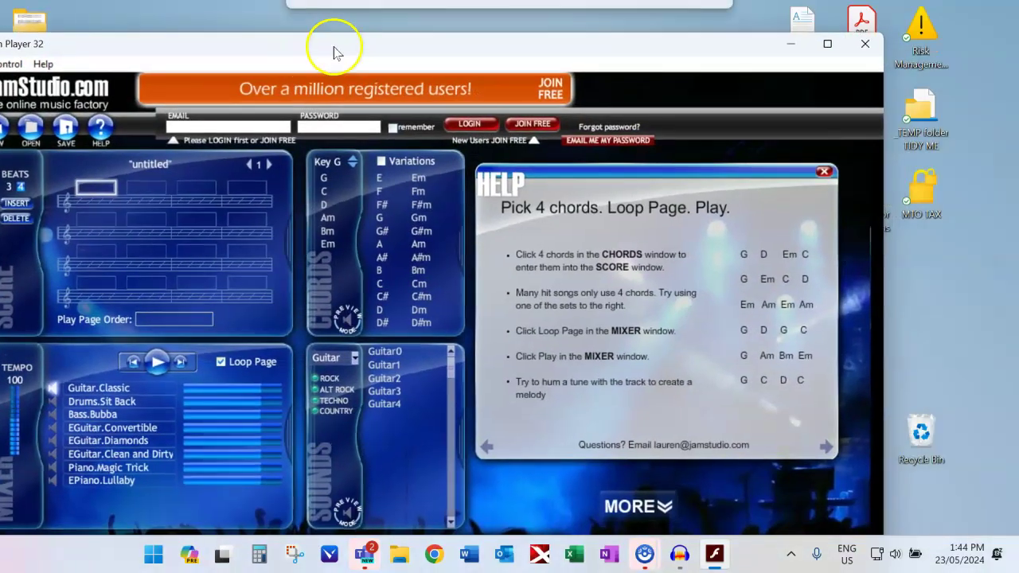
click(827, 43)
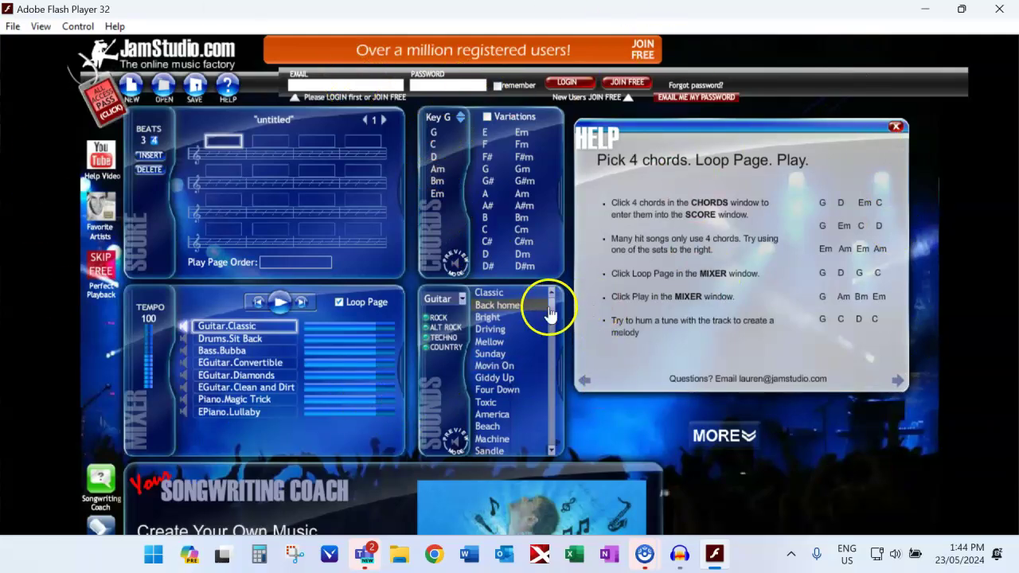
Set the song key to C, switch the sound to Piano, and play the C–Am–F–G7 progression.
mouse_move(549, 301)
mouse_down()
mouse_move(555, 446)
mouse_move(553, 289)
mouse_up()
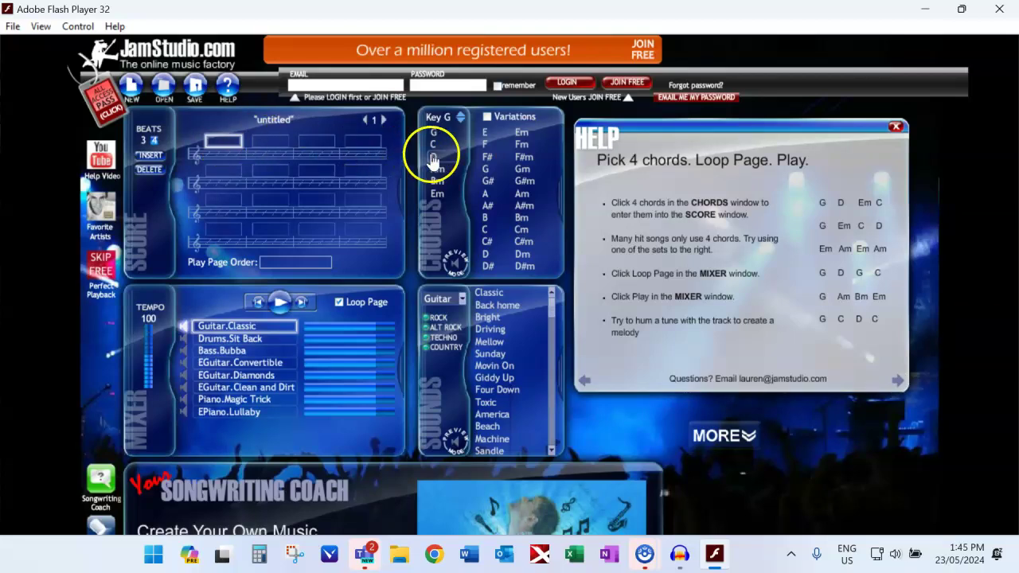
click(461, 121)
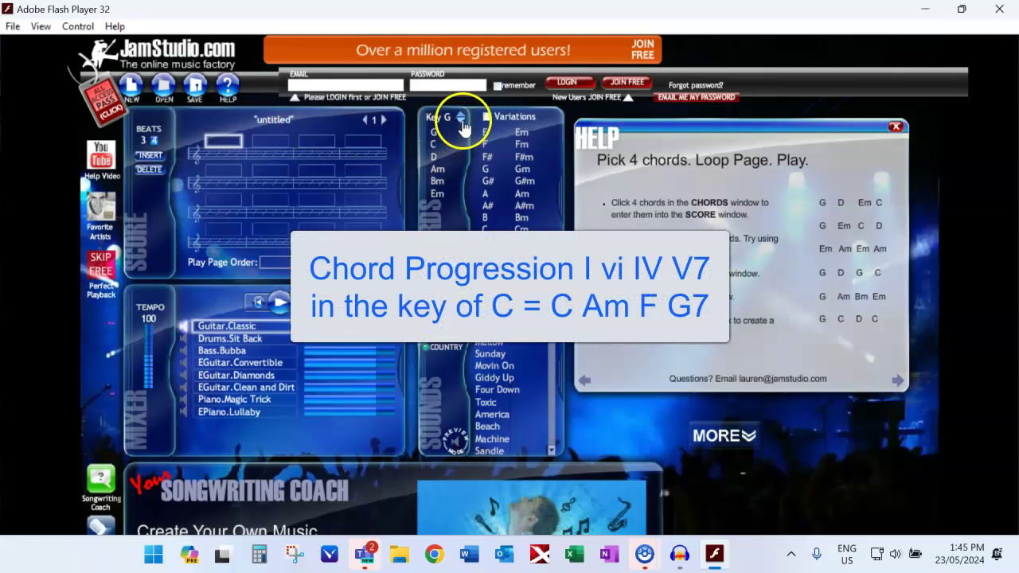
click(461, 121)
click(460, 121)
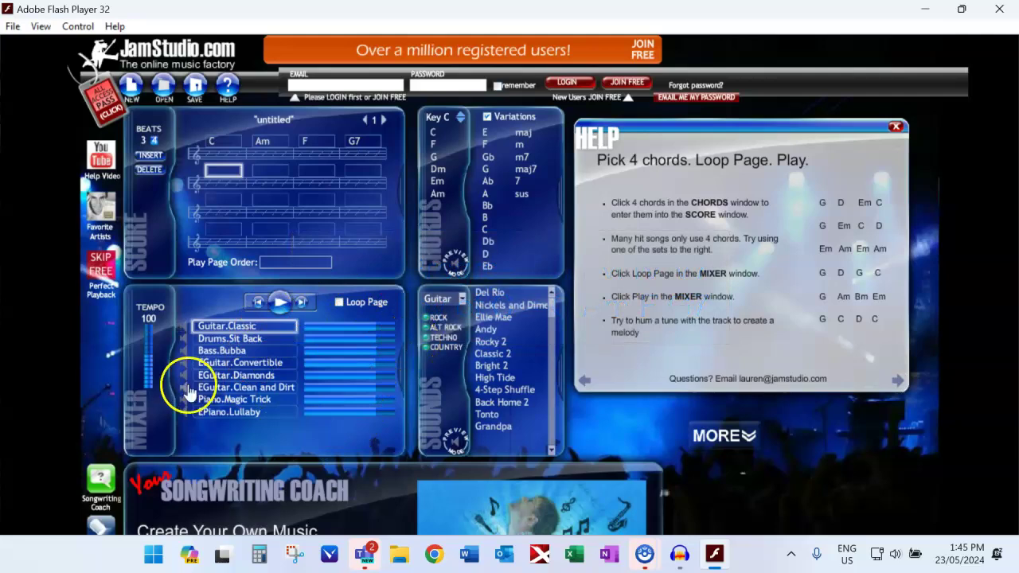
click(462, 299)
click(450, 334)
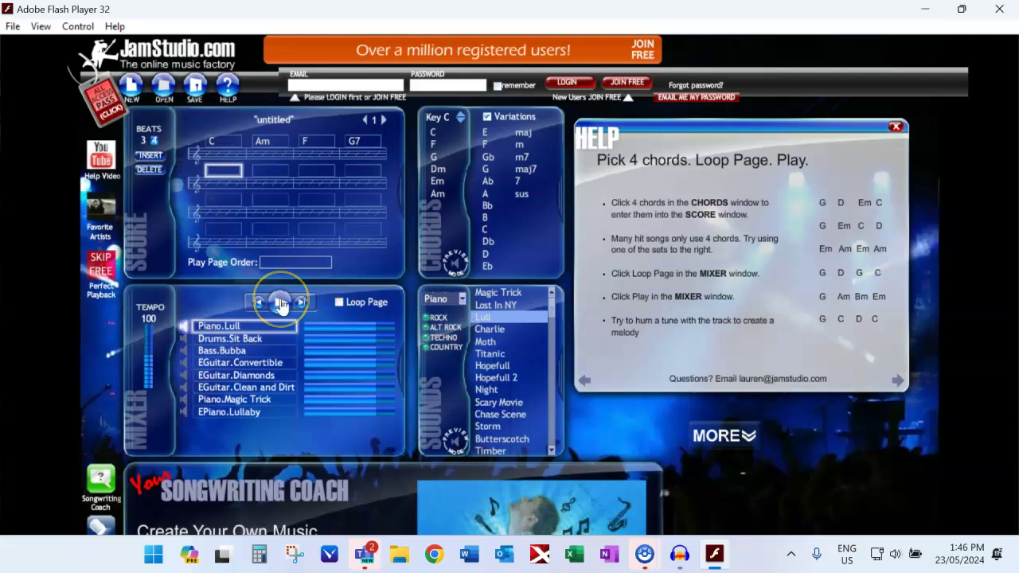
click(280, 303)
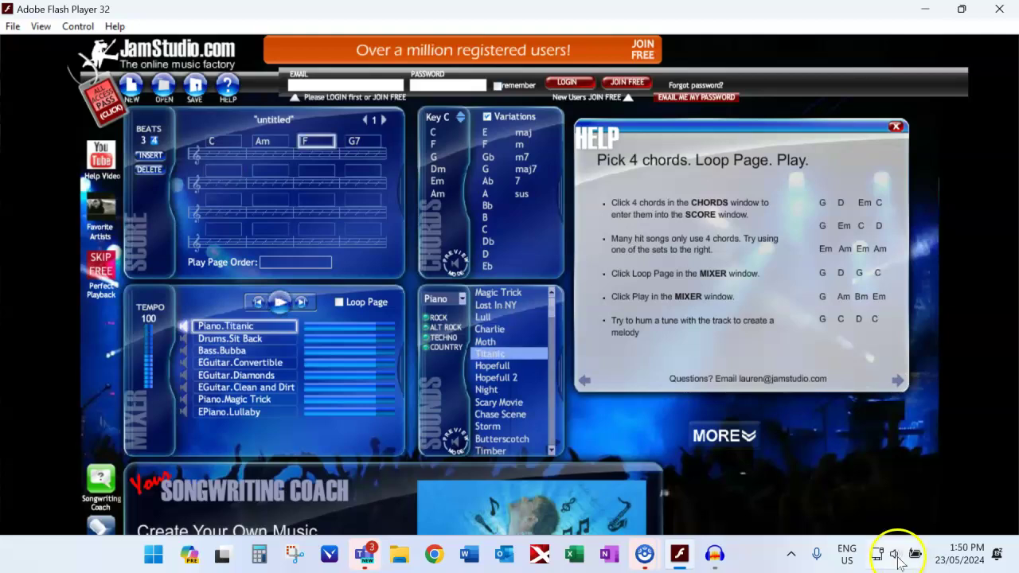
Route Windows sound to the headphones and record JamStudio's piano playback into a new Audacity track.
click(894, 554)
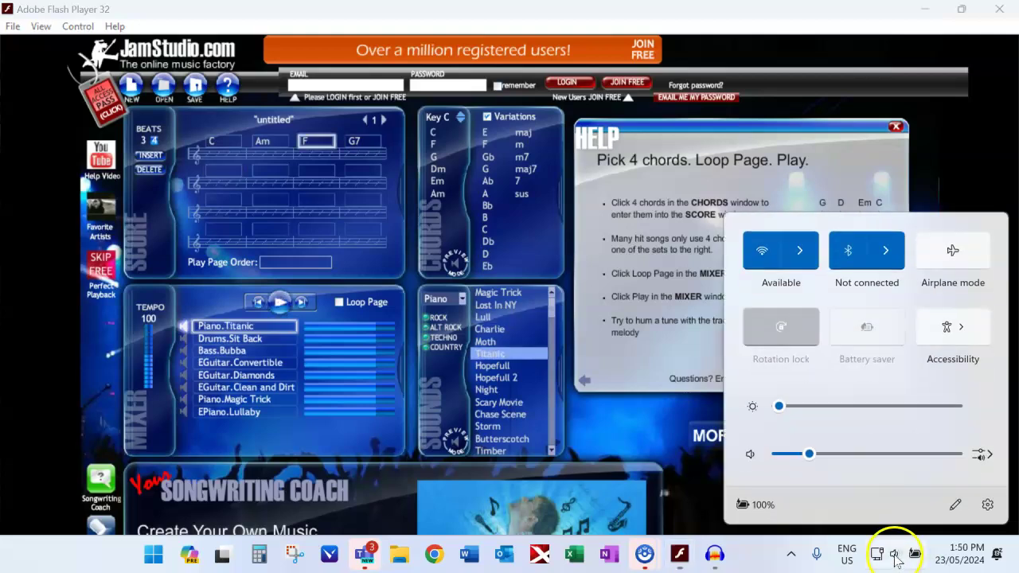
click(979, 455)
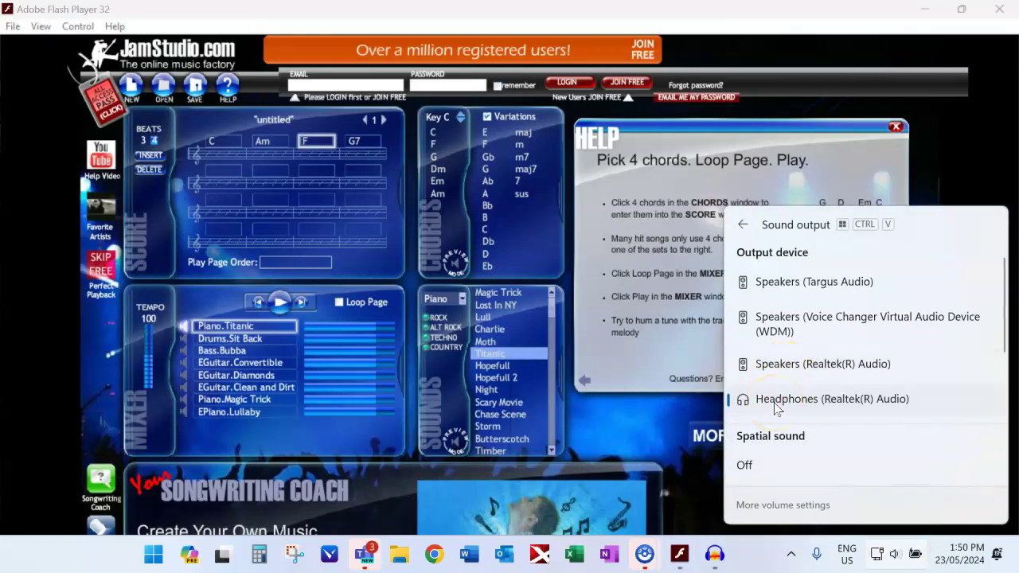
click(714, 554)
click(239, 56)
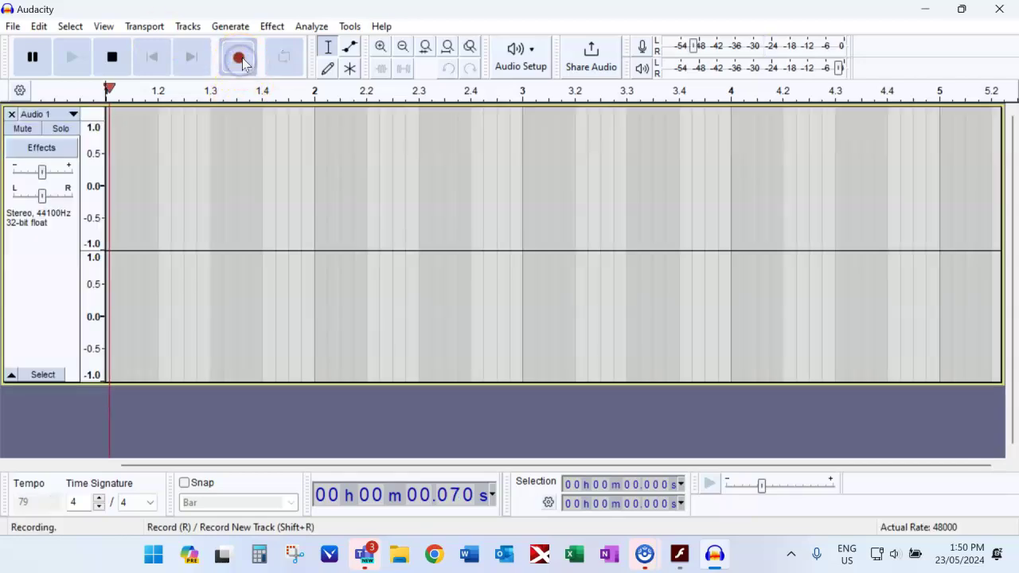
click(679, 554)
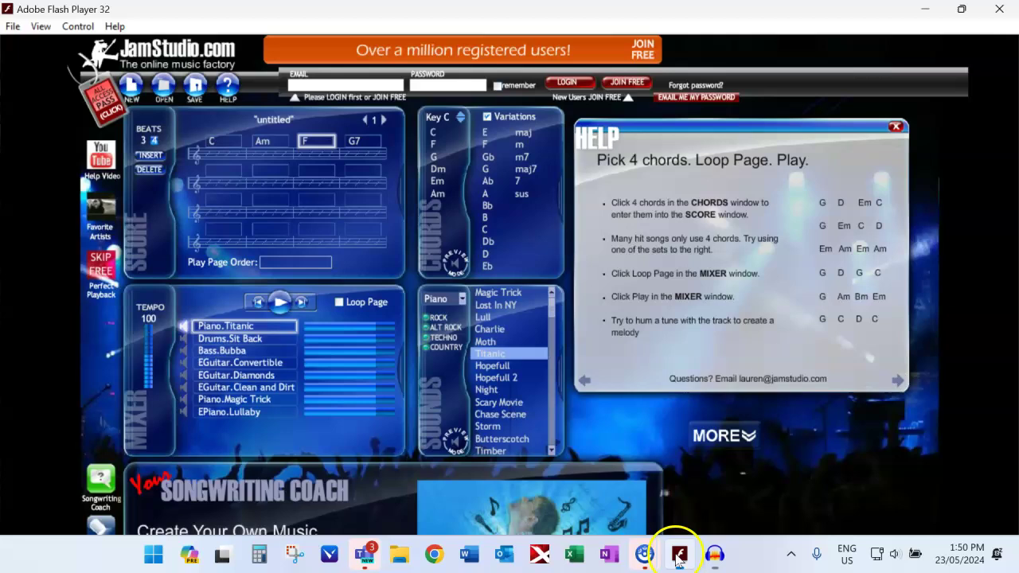
click(277, 302)
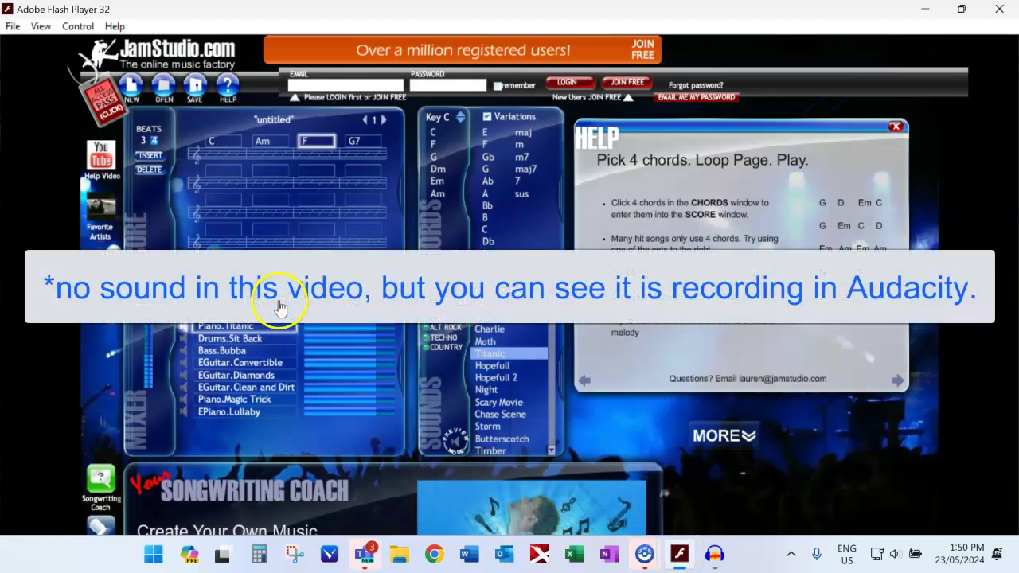
click(716, 562)
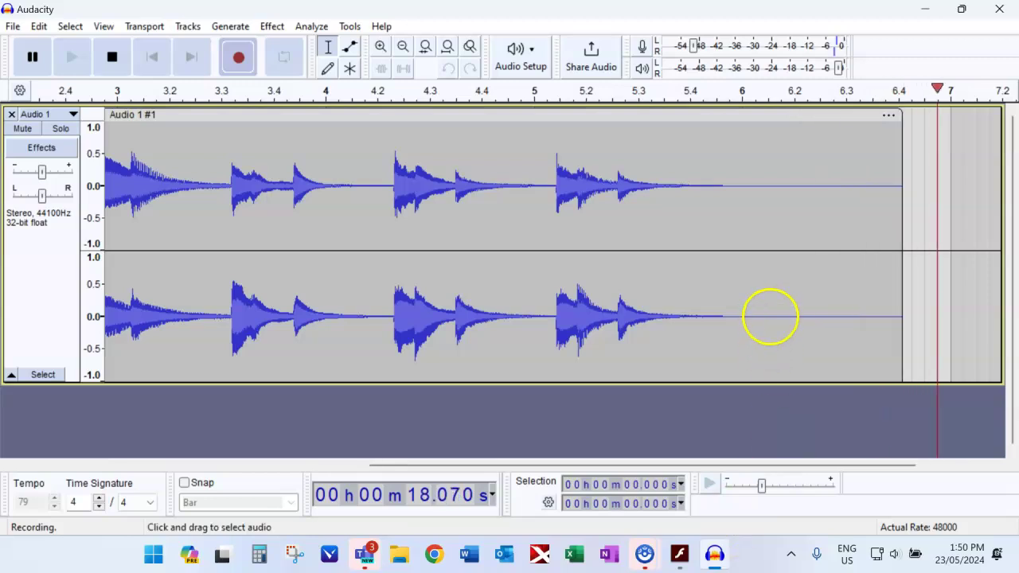
Stop recording, fit the view, and delete the leading silence and the empty tail.
click(112, 56)
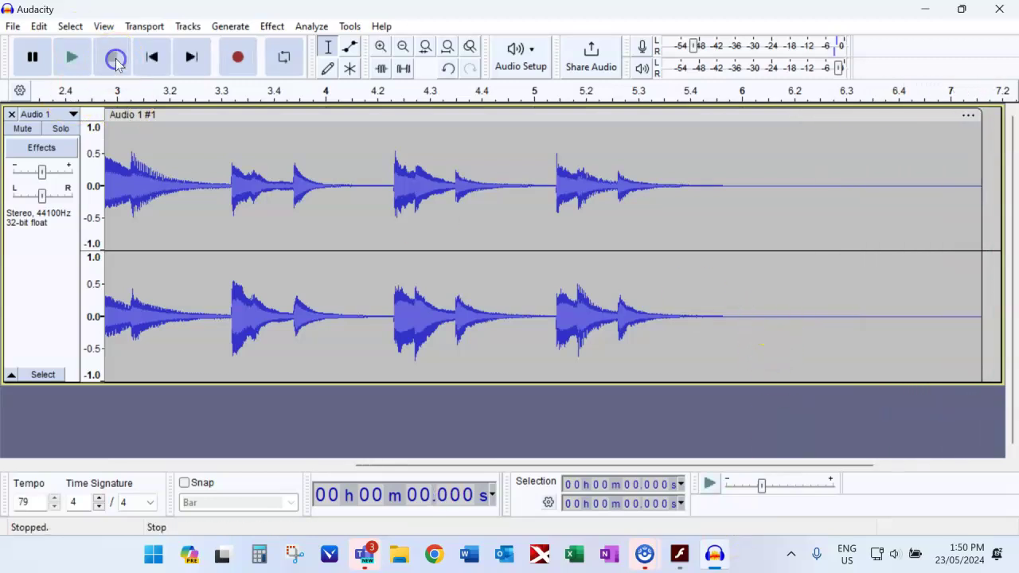
click(446, 53)
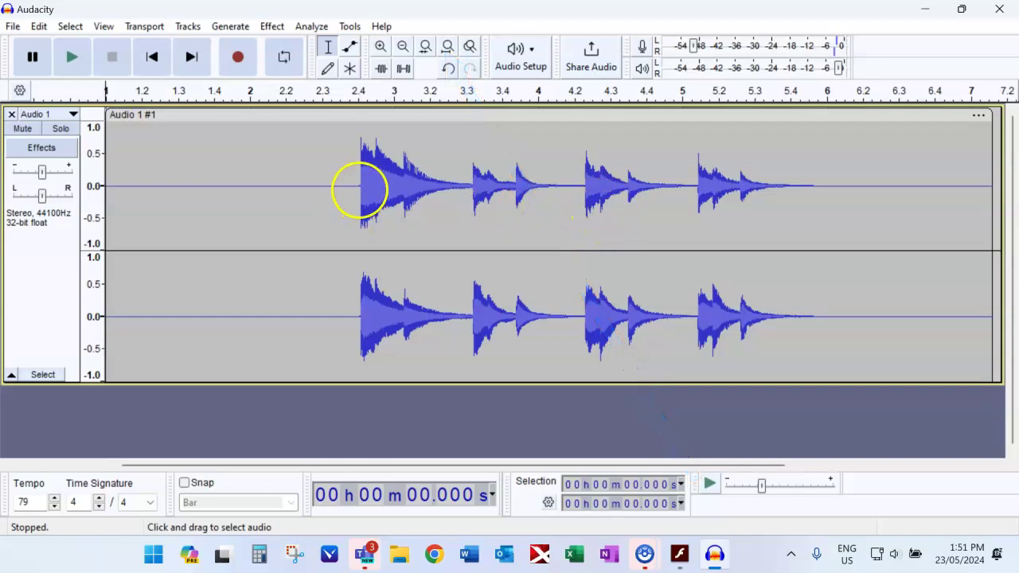
drag(360, 189, 99, 199)
key(Delete)
drag(562, 184, 762, 186)
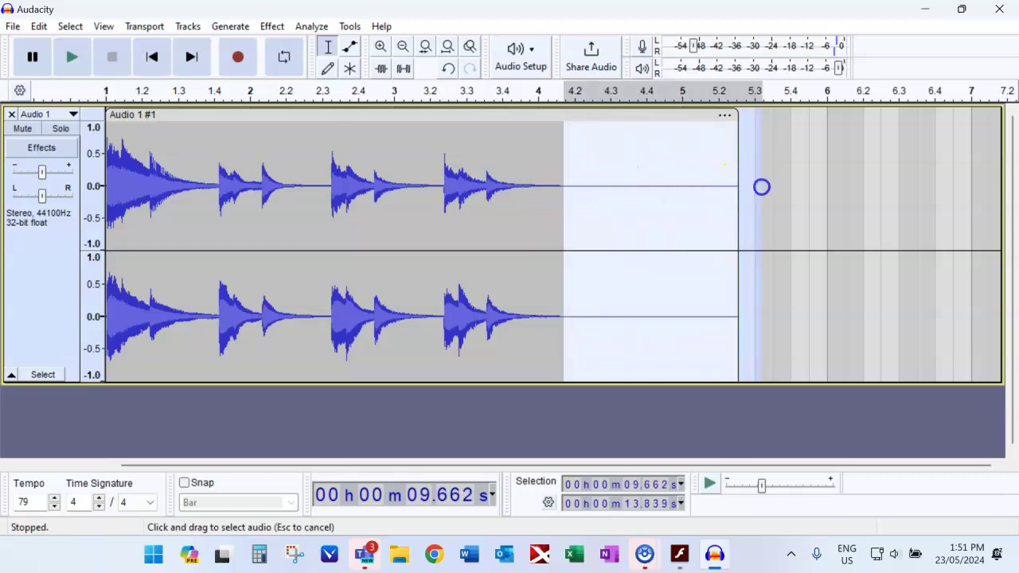
key(Delete)
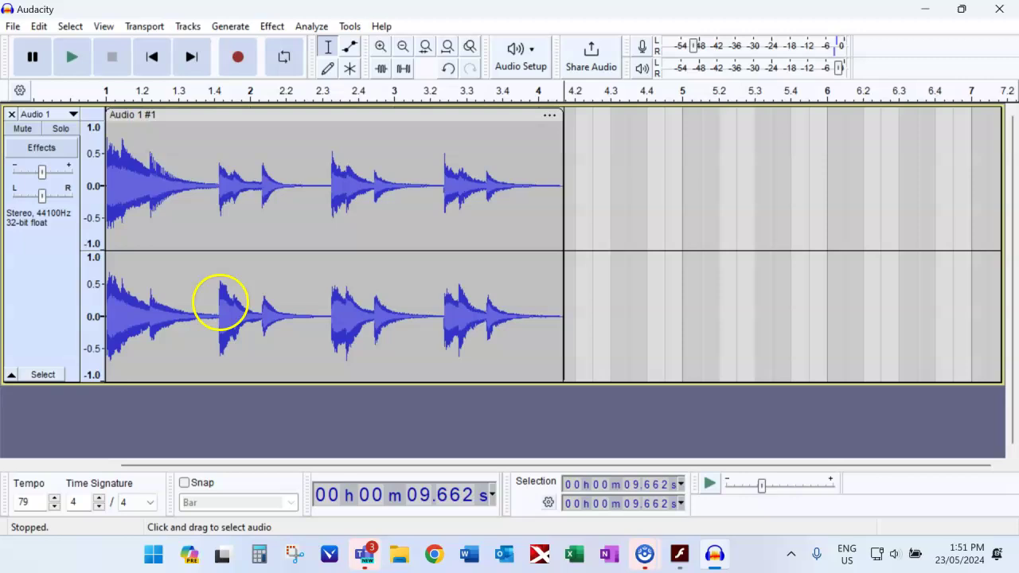
Export the trimmed audio to the computer as 1.mp3, then select Mixcraft track 3.
click(6, 27)
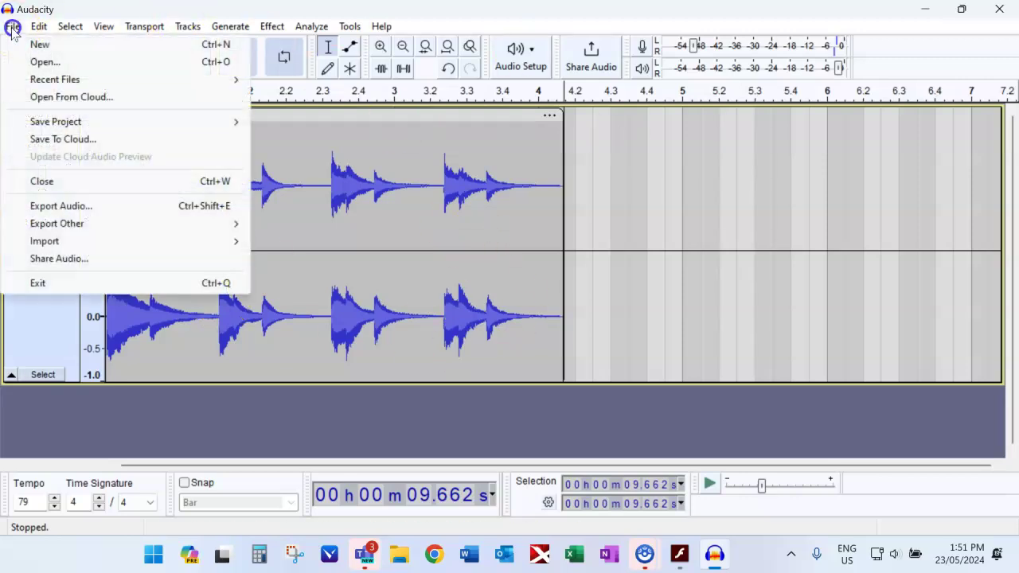
mouse_move(102, 231)
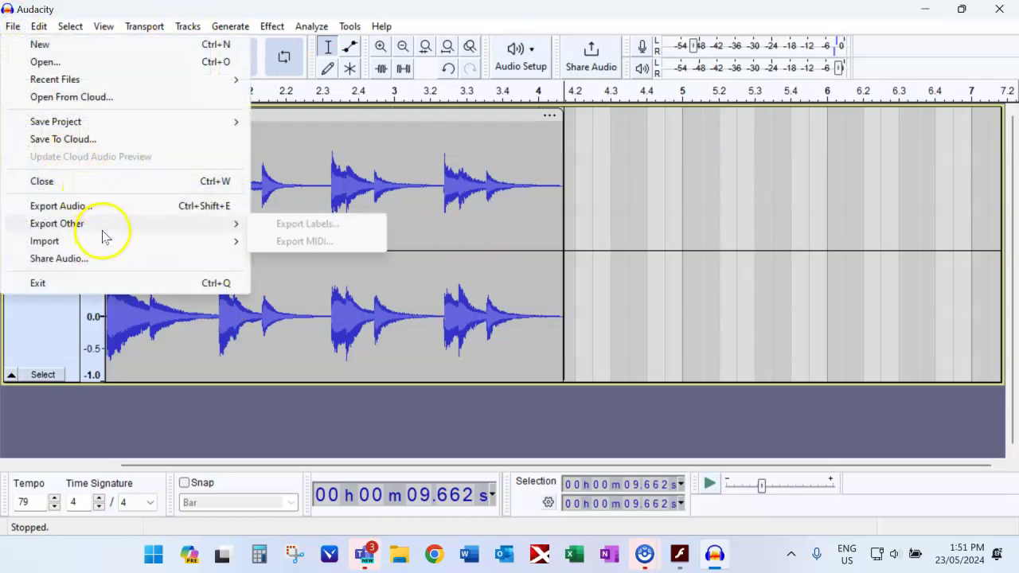
click(170, 210)
click(590, 436)
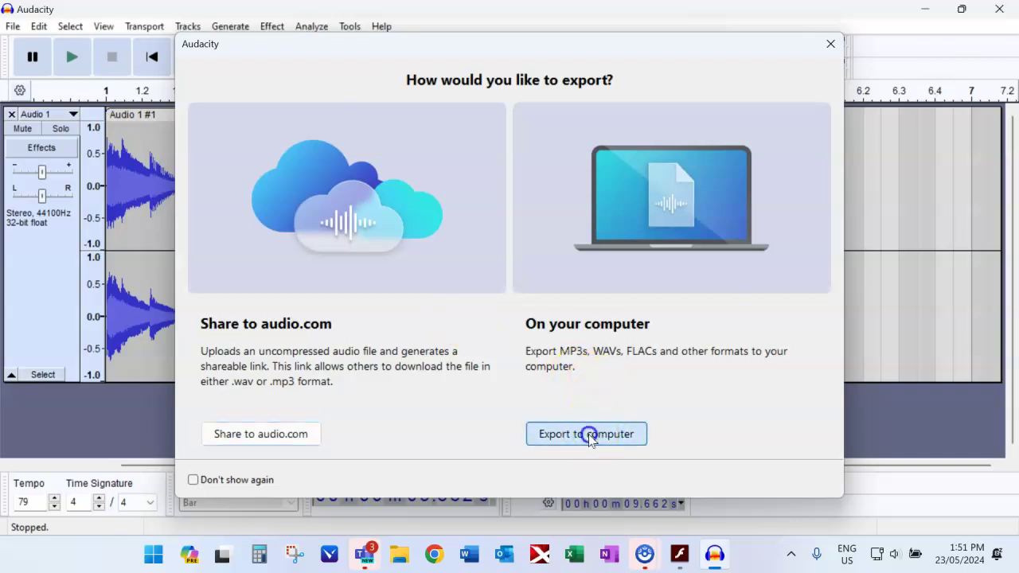
text(1)
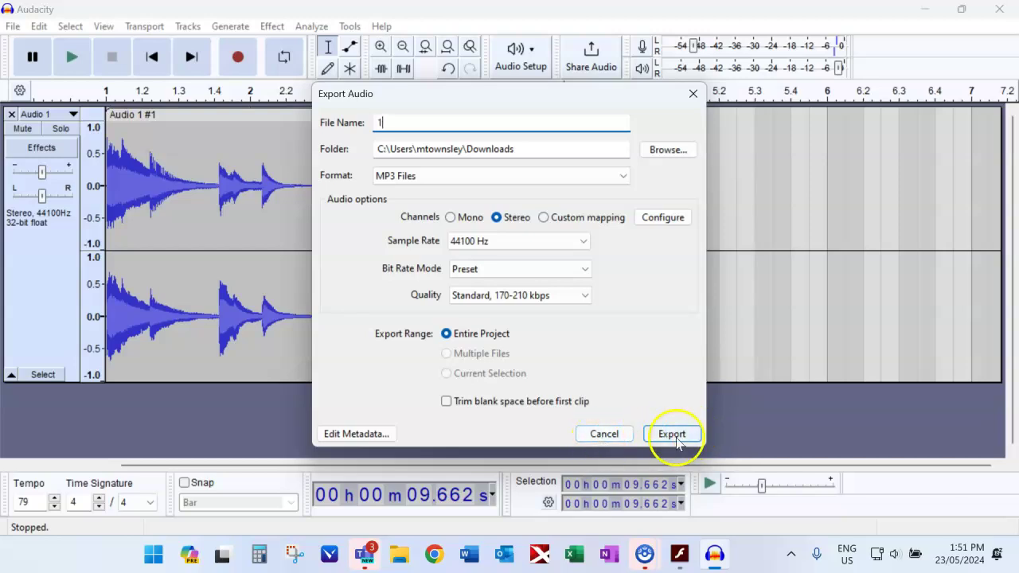
click(537, 151)
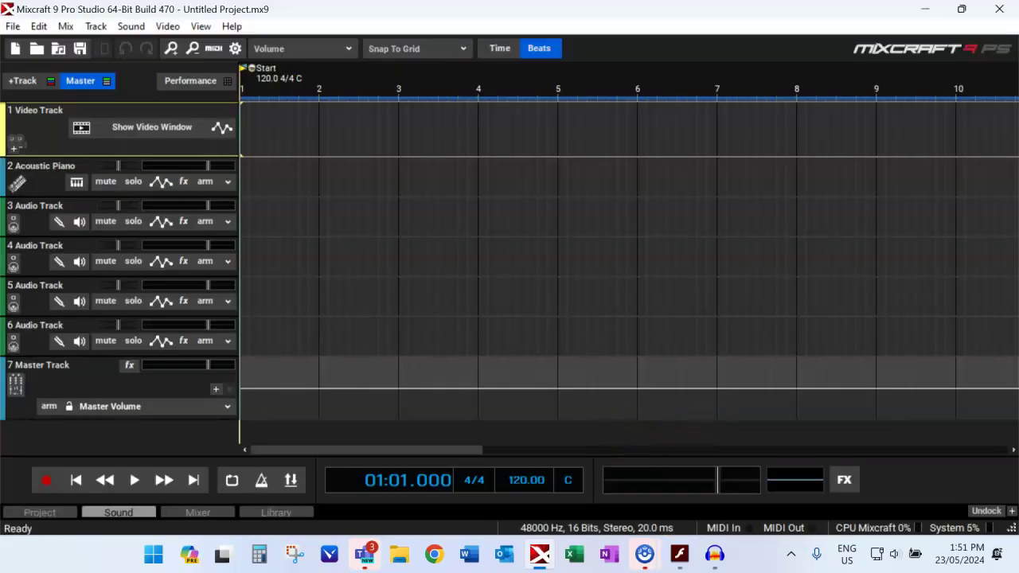
click(244, 221)
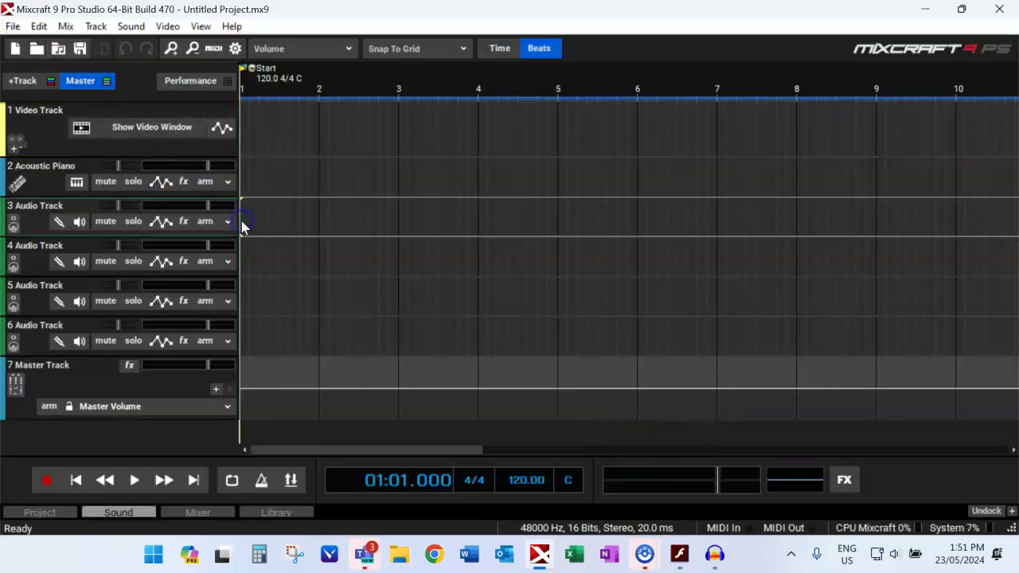
Import 1.mp3 onto track 3 via Sound > Add Sound File.
click(131, 27)
click(167, 45)
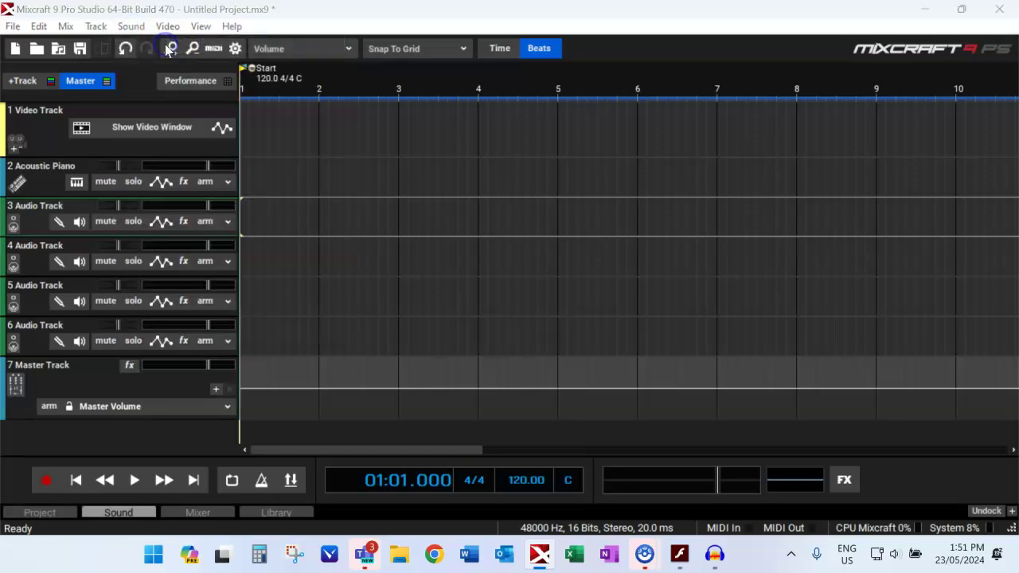
click(450, 200)
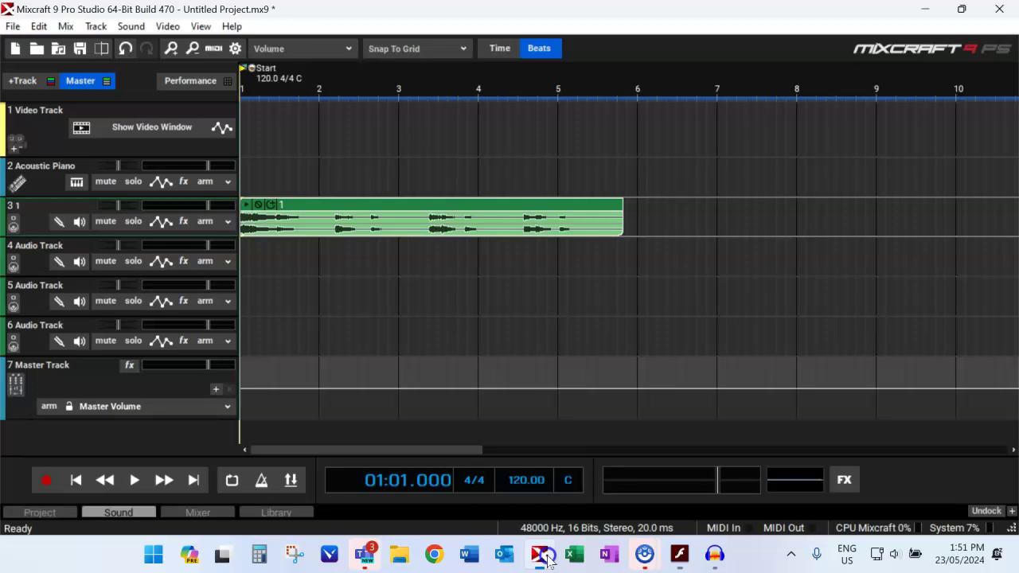
Set the Mixcraft project tempo to 100, comparing against JamStudio's tempo.
click(540, 555)
click(524, 480)
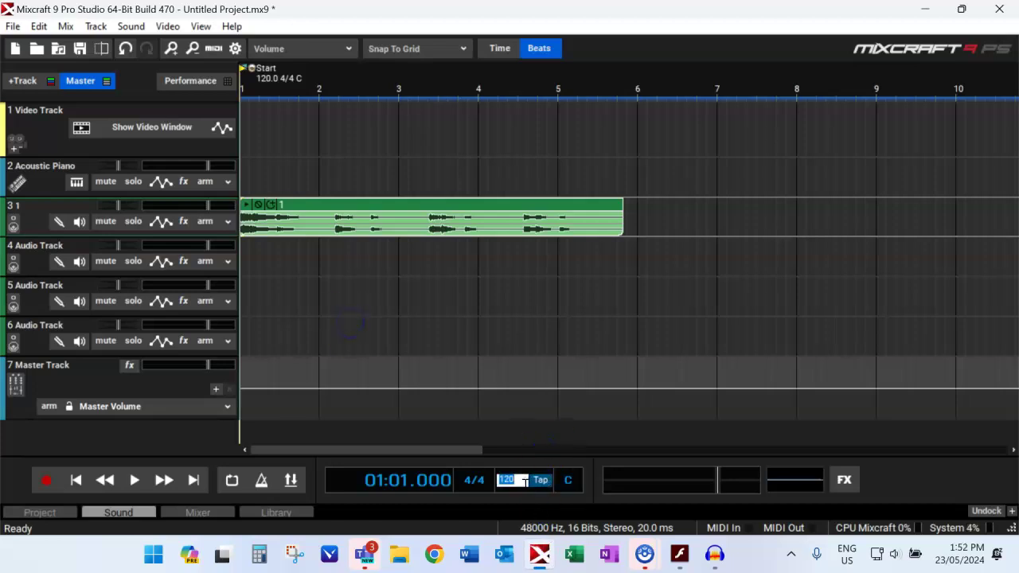
text(100)
click(595, 355)
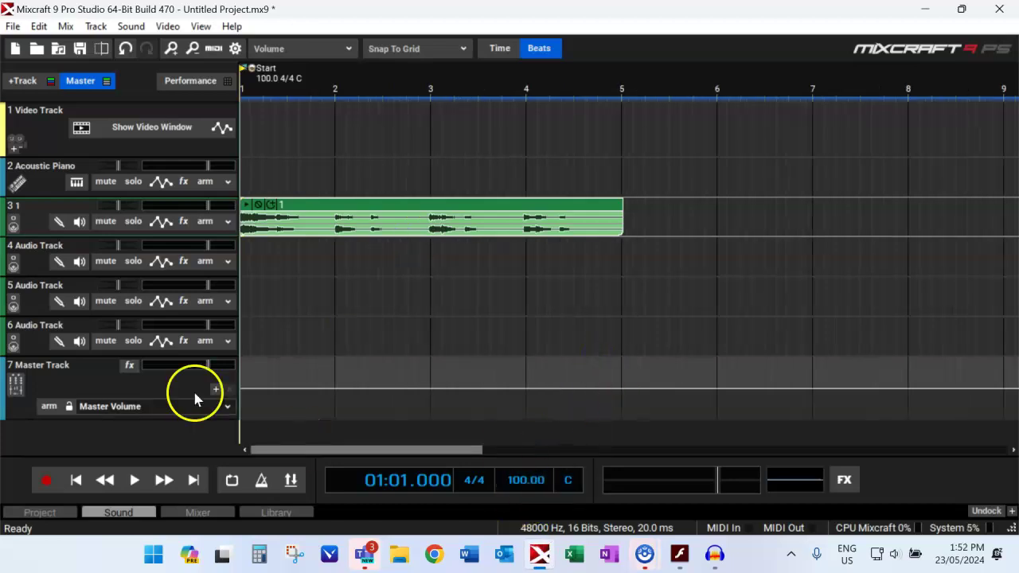
click(679, 554)
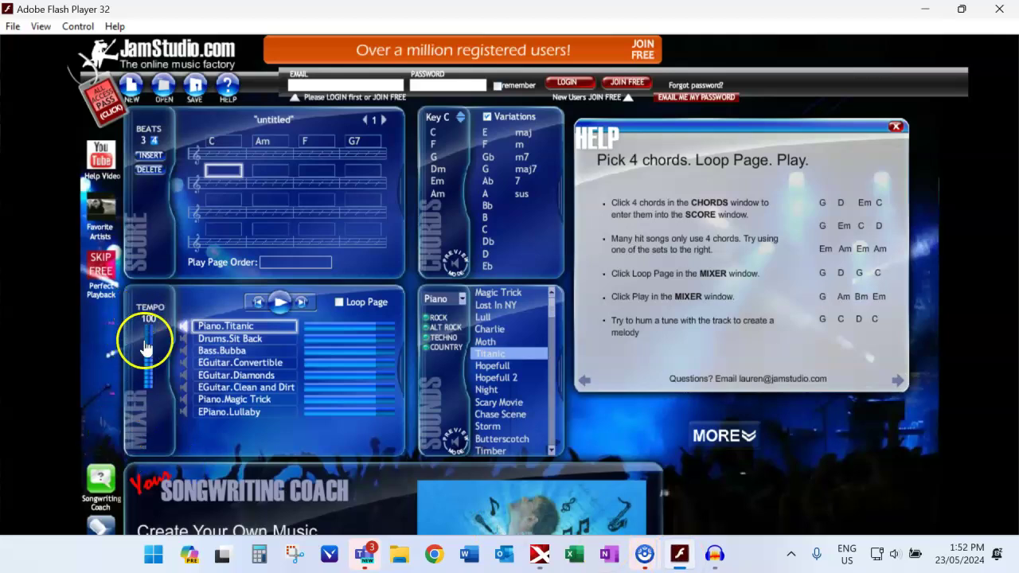
click(540, 555)
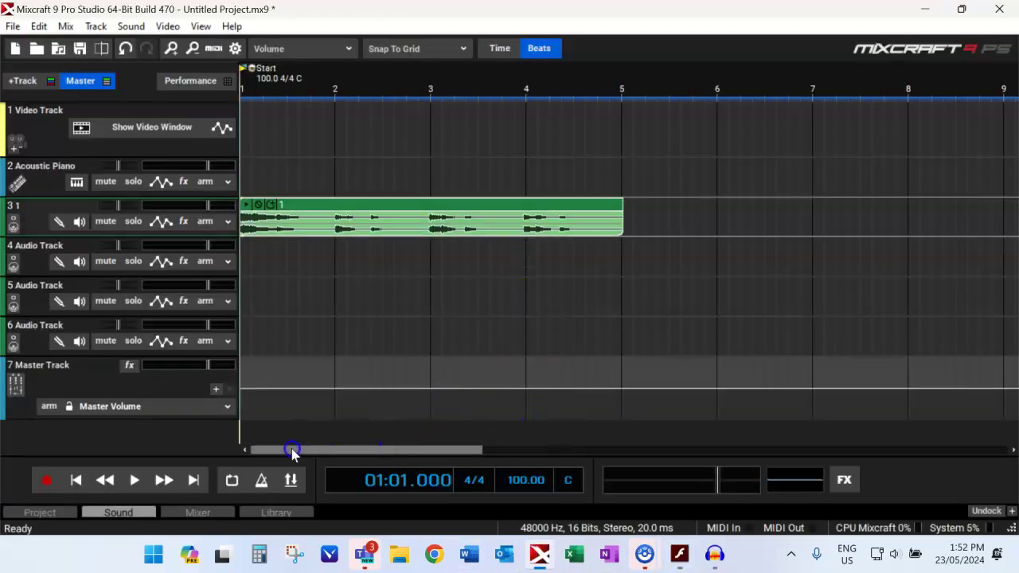
Check the loop's alignment by placing the playhead at bars 5, 3 and 4, then compare with Audacity.
click(622, 261)
scroll(622, 261, up, 8)
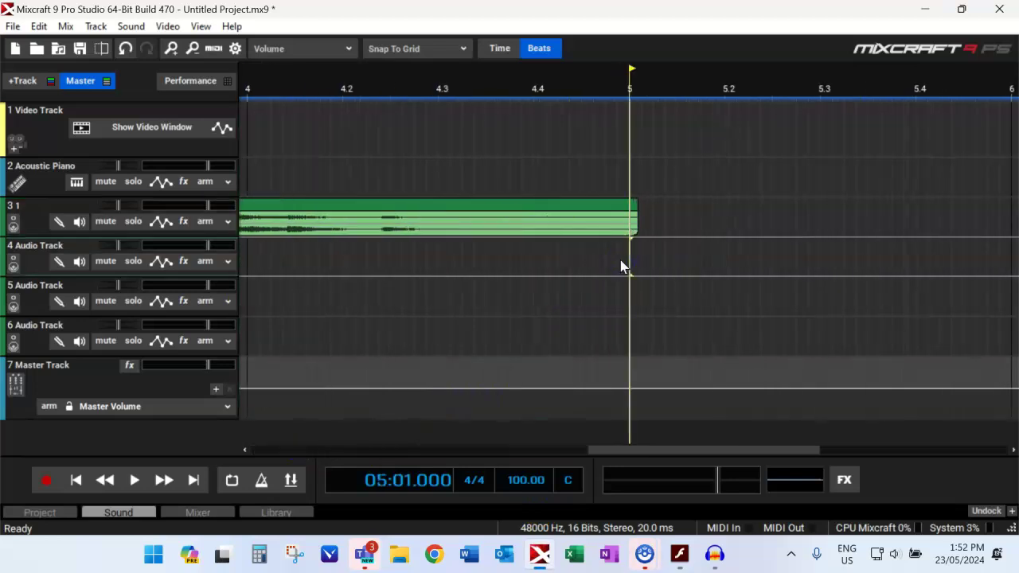
scroll(620, 257, down, 5)
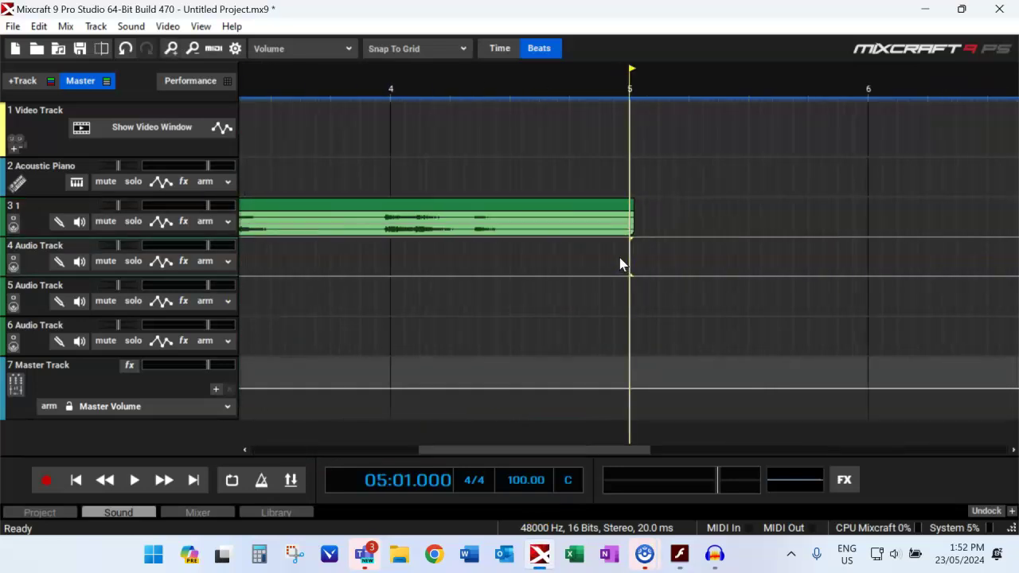
click(378, 288)
scroll(380, 289, up, 5)
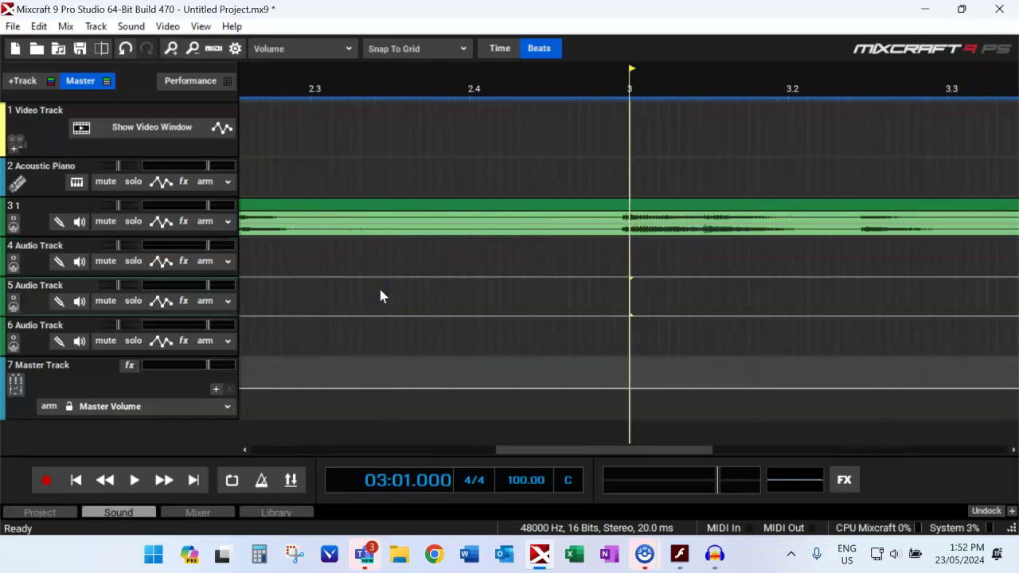
scroll(380, 288, down, 5)
click(622, 277)
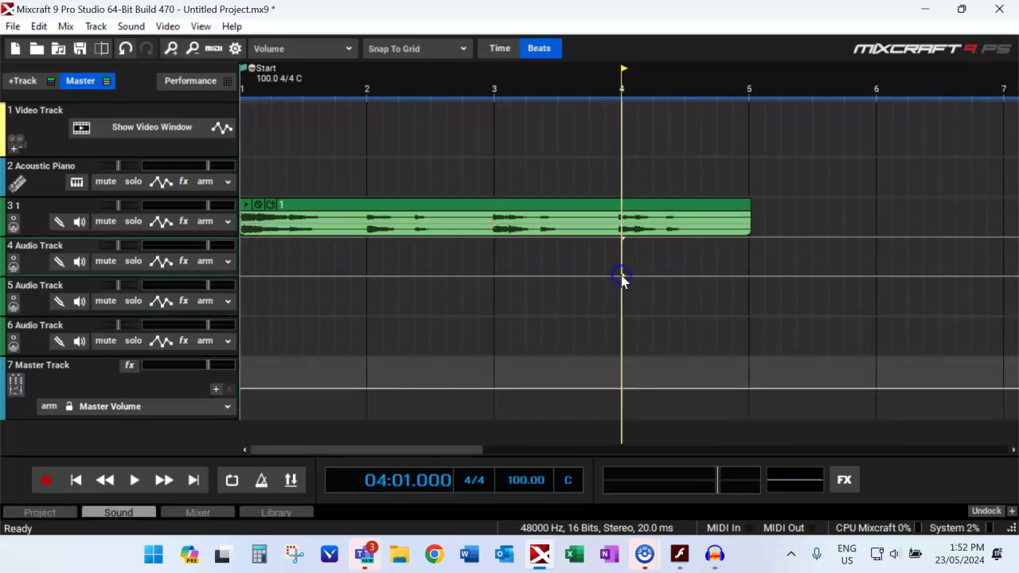
scroll(623, 279, up, 5)
scroll(622, 279, down, 6)
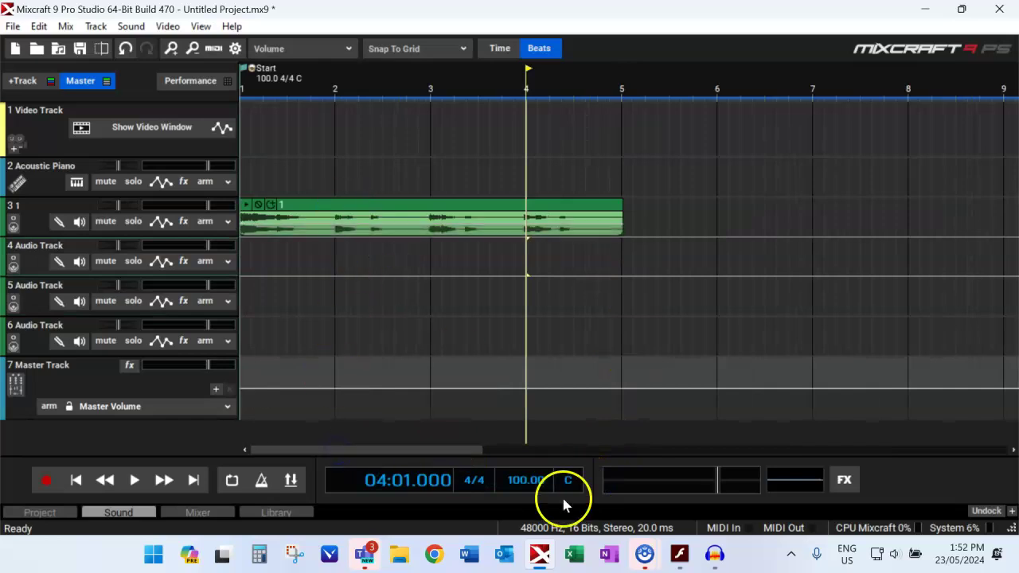
click(716, 557)
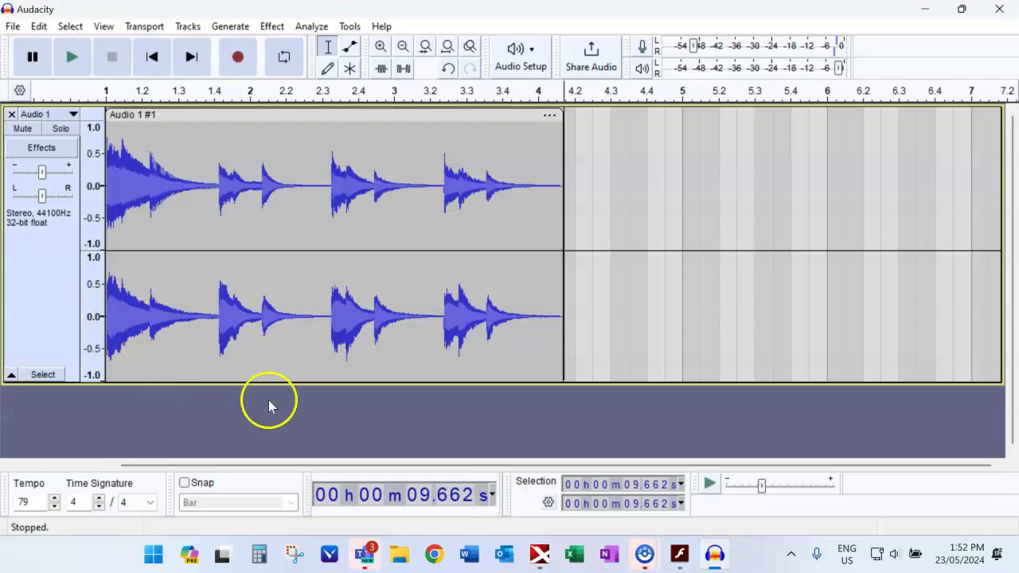
Turn grid snapping off, and undo a trial nudge so the loop stays at bar 1.
click(680, 493)
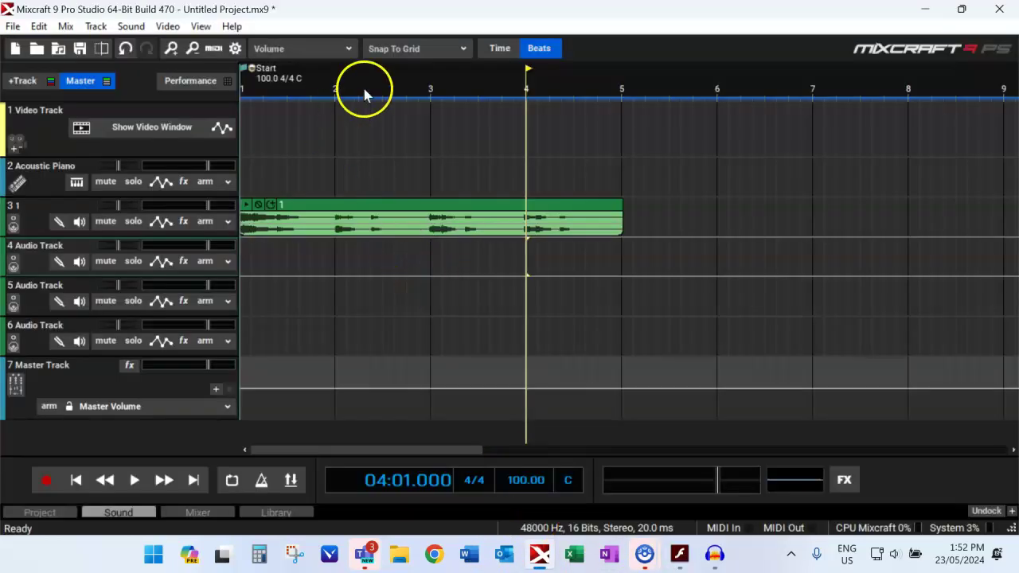
click(398, 48)
click(403, 68)
click(470, 212)
drag(429, 215, 468, 274)
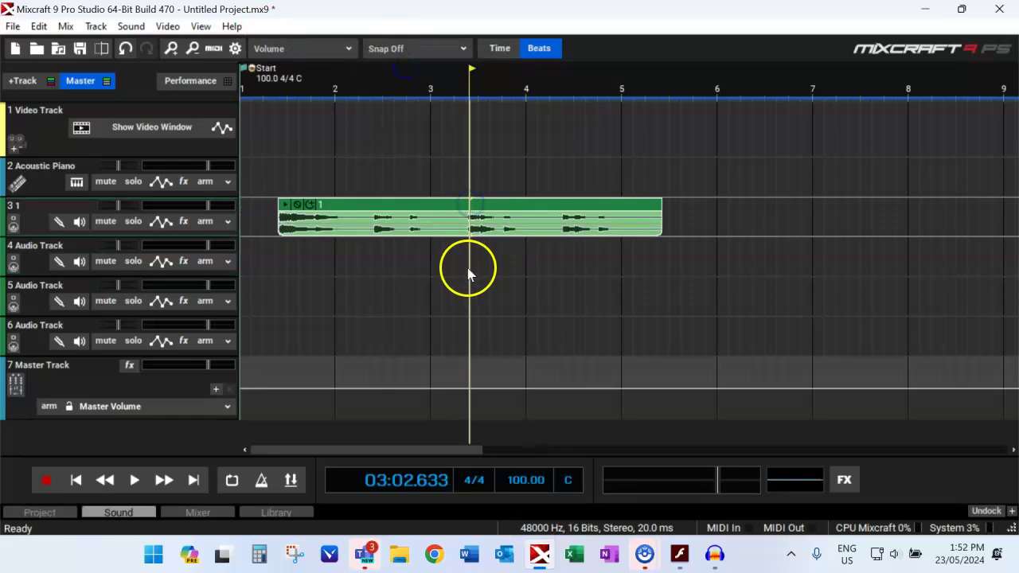
key(ctrl+z)
Fine-tune the piano clip's position on track 3, checking bars 2 and 4, keeping it aligned at bar 1.
click(364, 447)
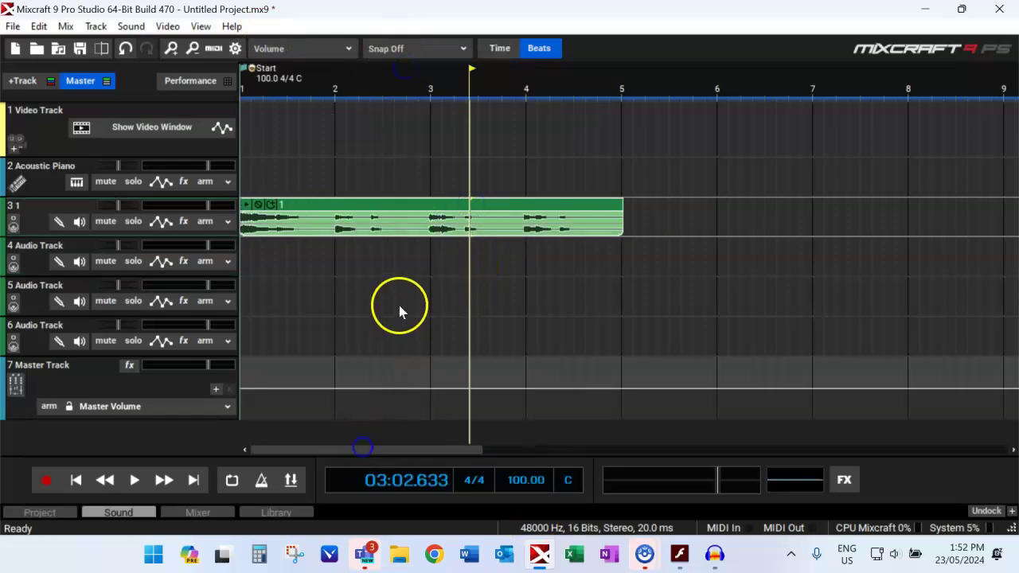
scroll(399, 302, up, 10)
drag(621, 446, 184, 450)
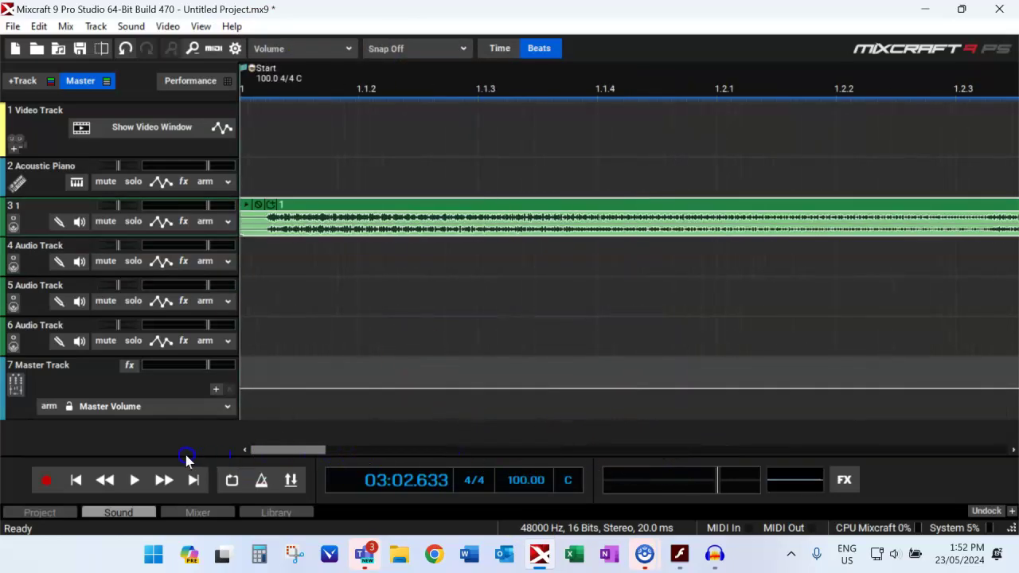
click(298, 212)
drag(303, 200, 309, 204)
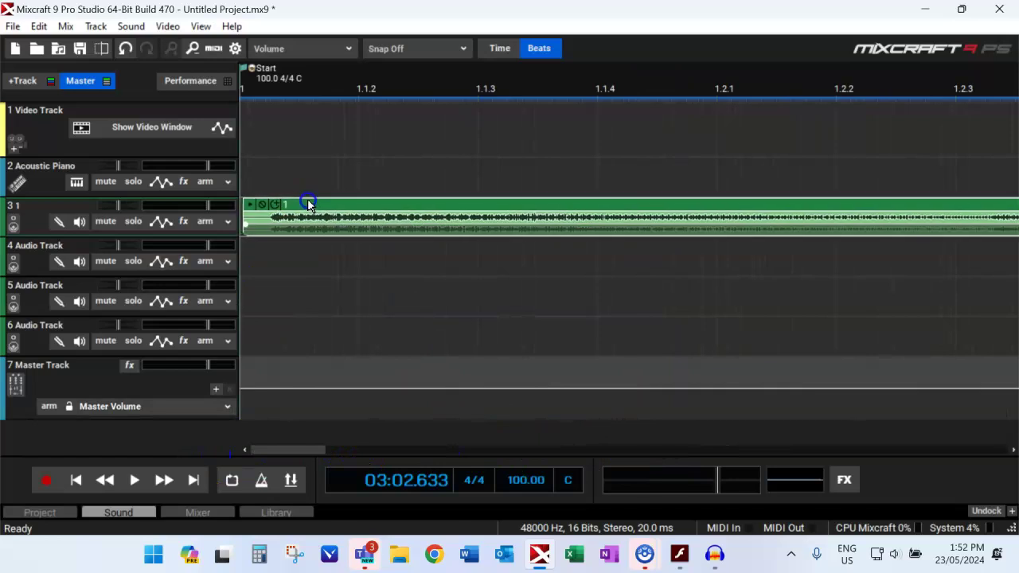
scroll(403, 298, down, 5)
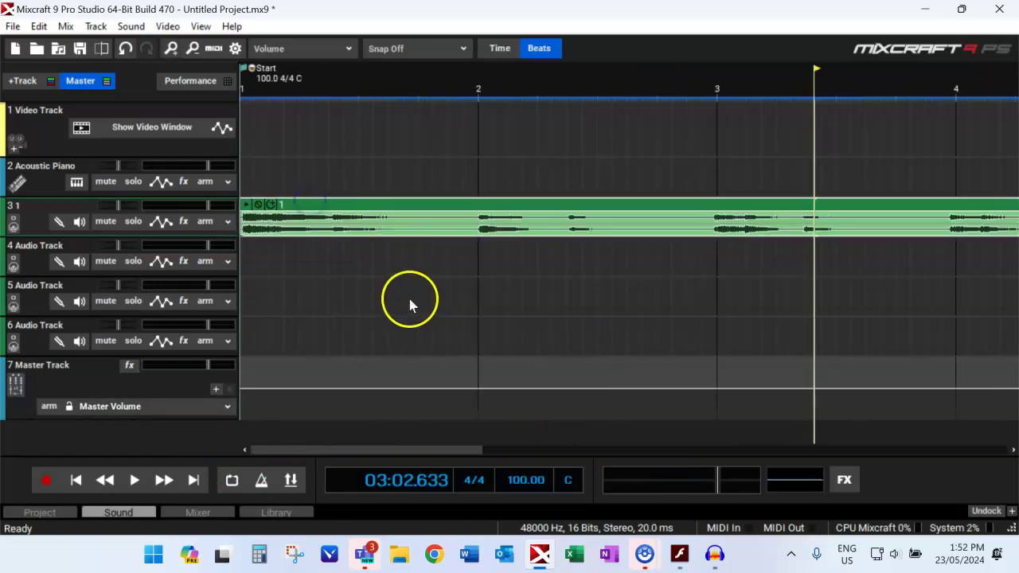
click(480, 264)
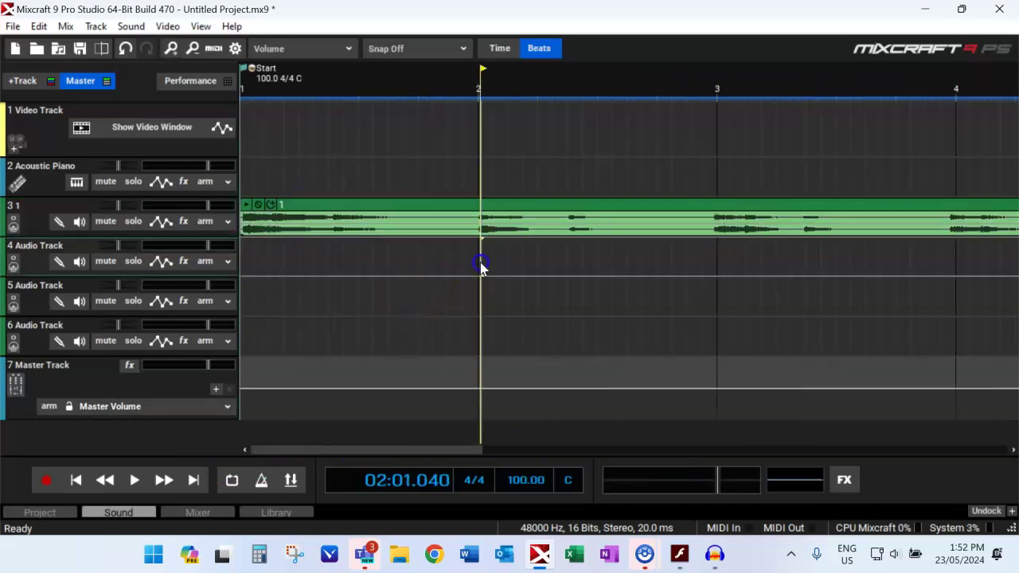
click(714, 290)
scroll(713, 291, down, 2)
click(716, 293)
drag(561, 200, 481, 204)
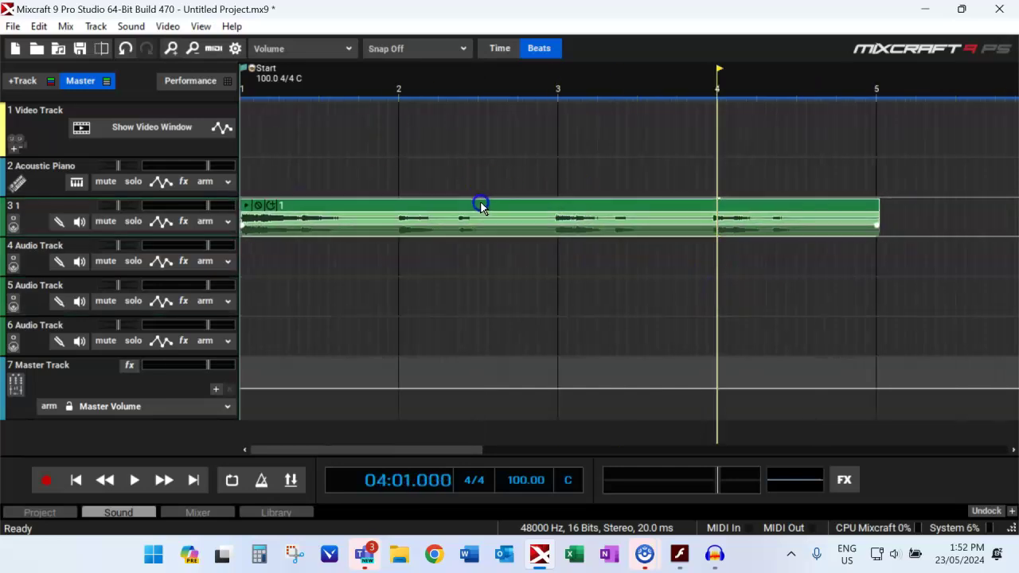
Raise the piano clip's rate adjustment to 101% and close the sound editor.
double_click(478, 204)
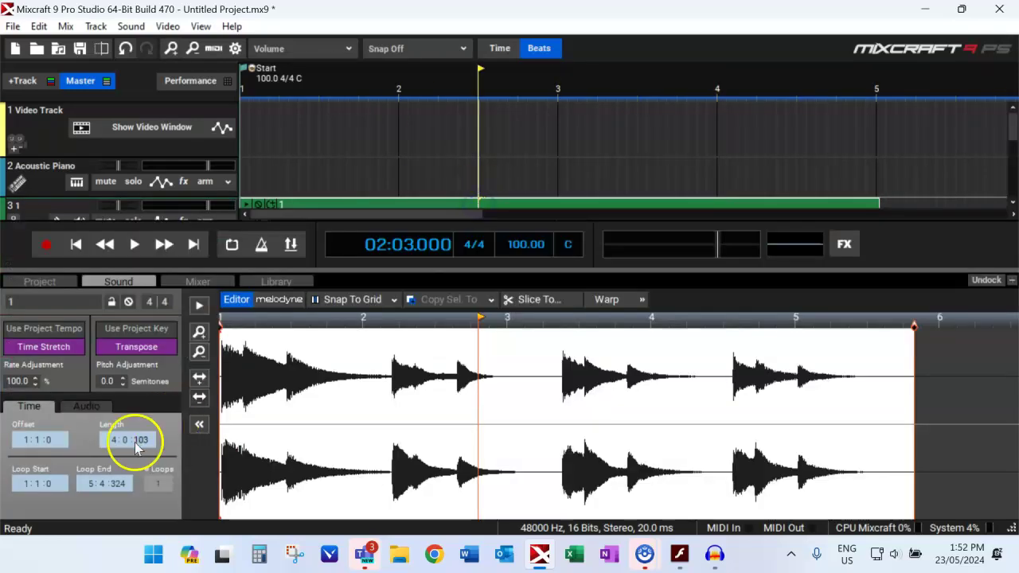
click(35, 377)
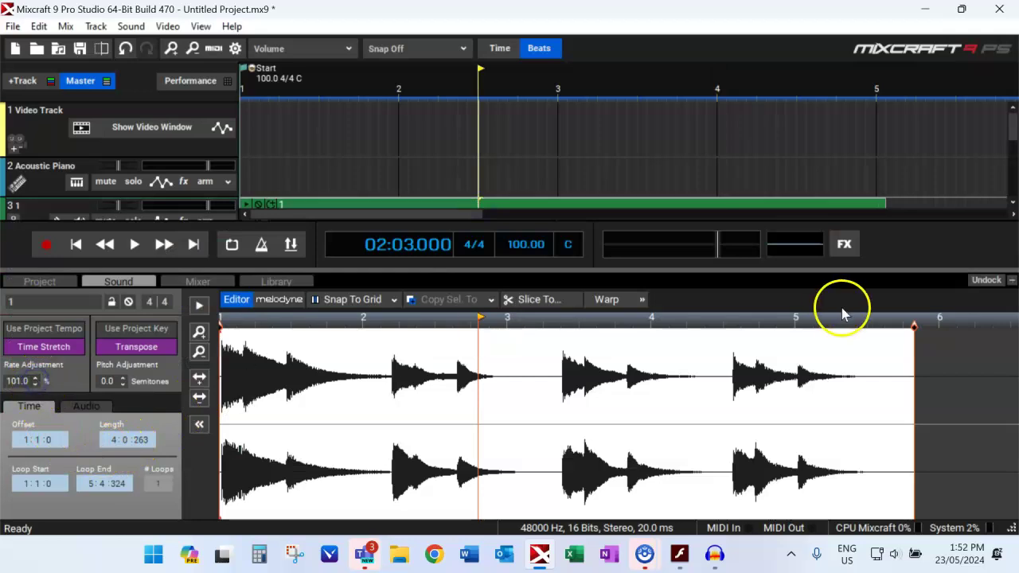
click(1009, 280)
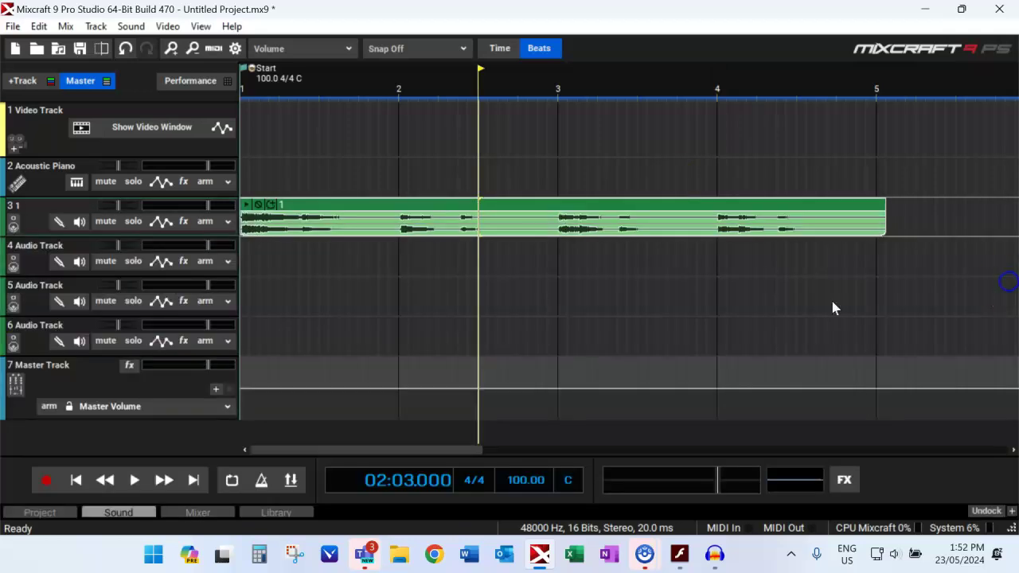
click(558, 288)
click(398, 294)
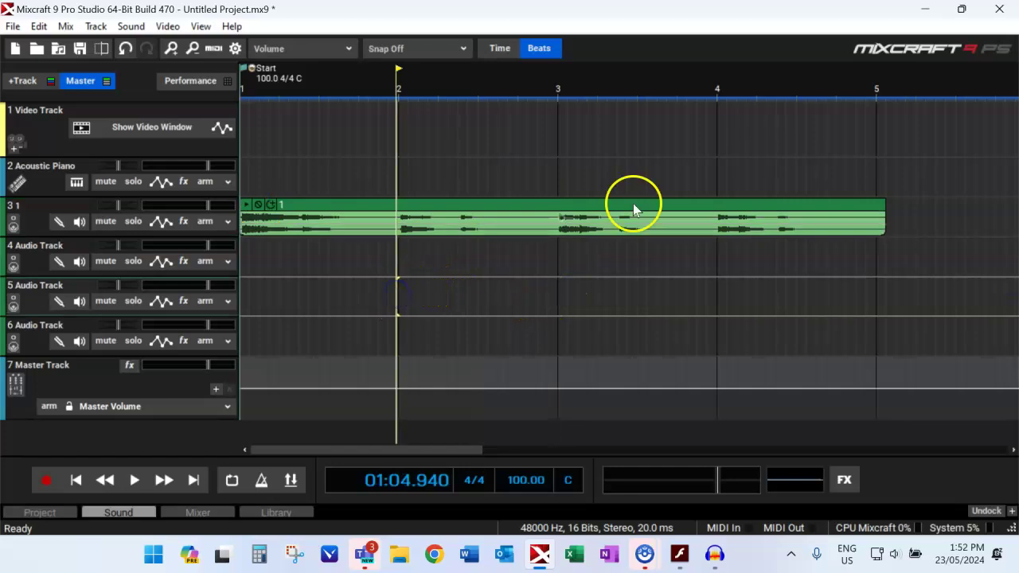
Select the clip, set snapping to Snap To Grid, and check bars 4, 3 and 2.
click(672, 201)
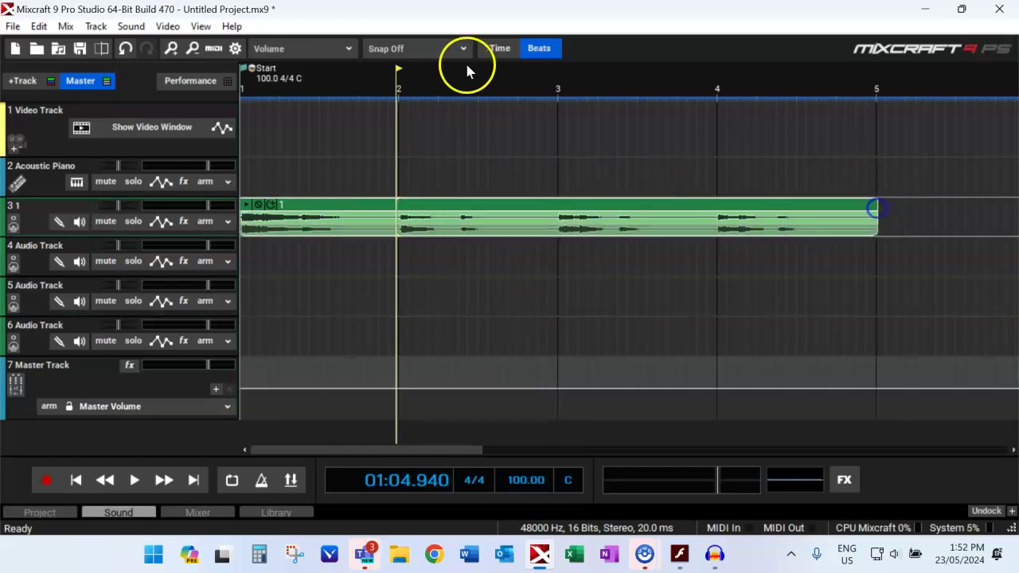
click(394, 48)
click(406, 85)
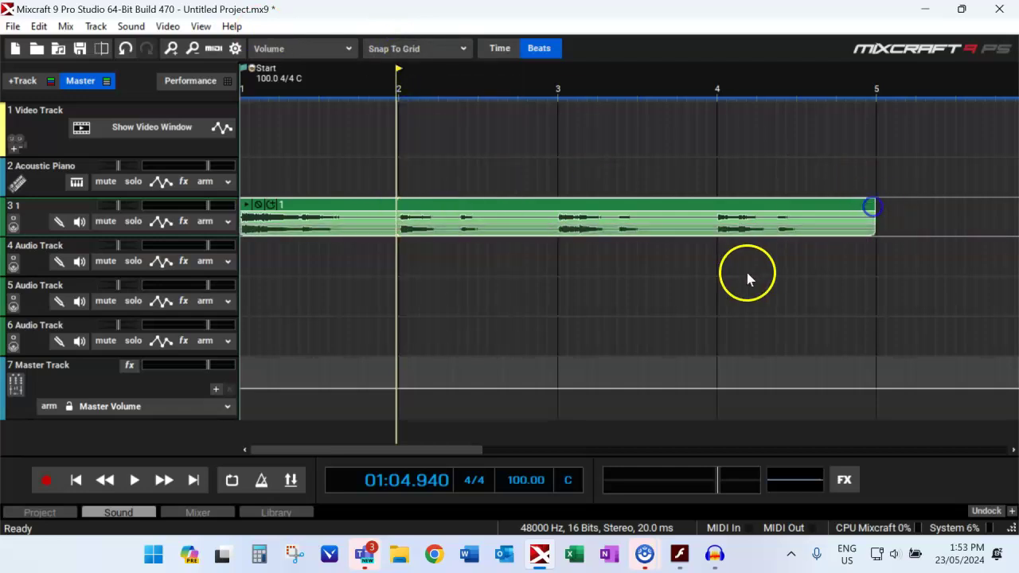
click(717, 264)
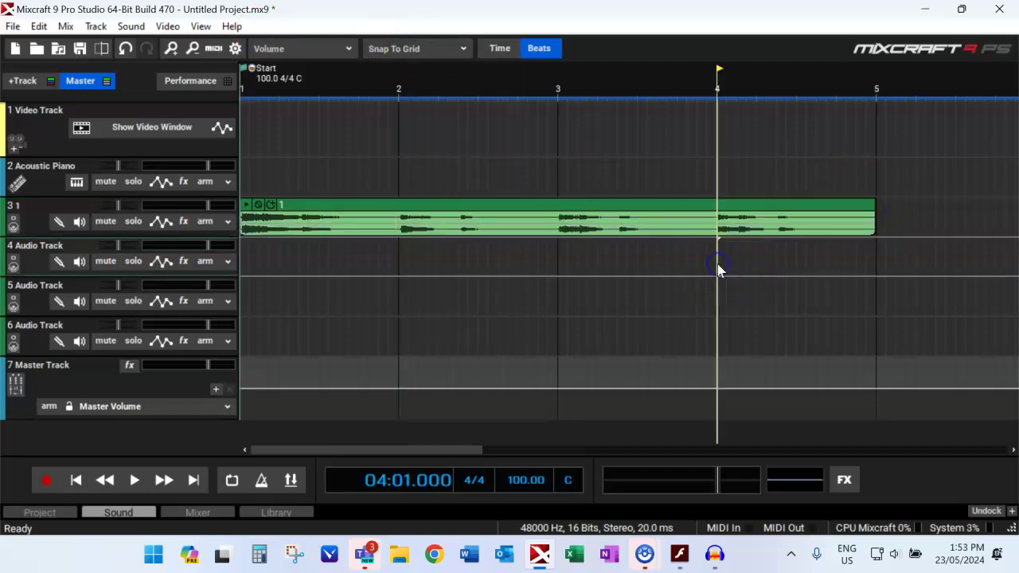
click(559, 264)
click(398, 258)
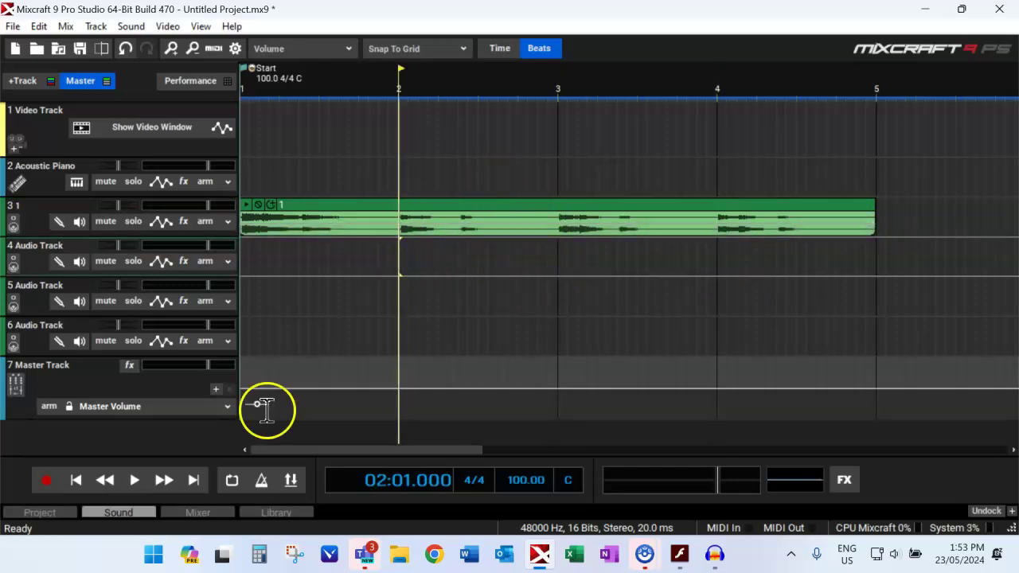
Enable the metronome for playback and play the piano clip against the click.
click(261, 480)
click(415, 233)
click(576, 328)
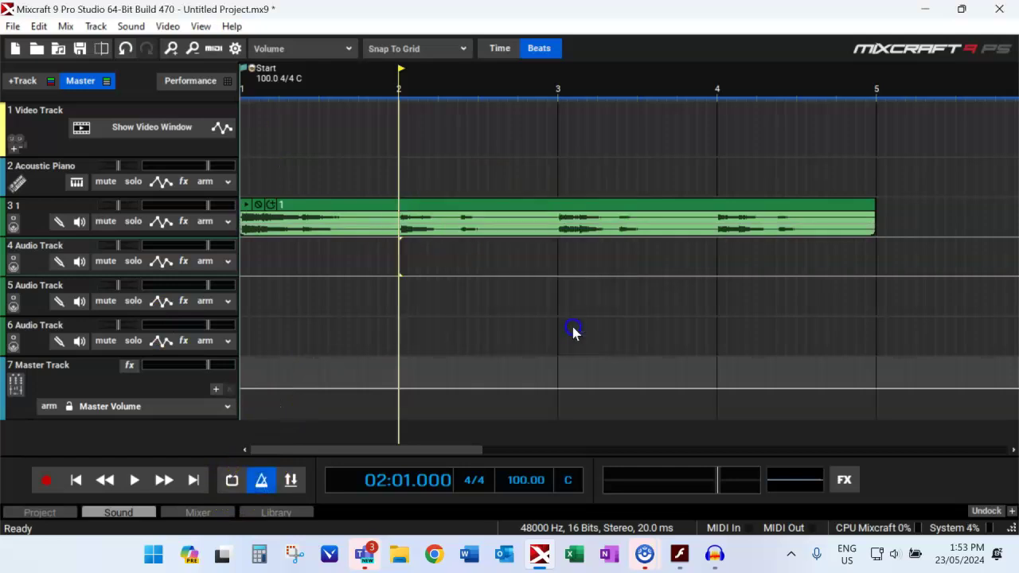
click(135, 481)
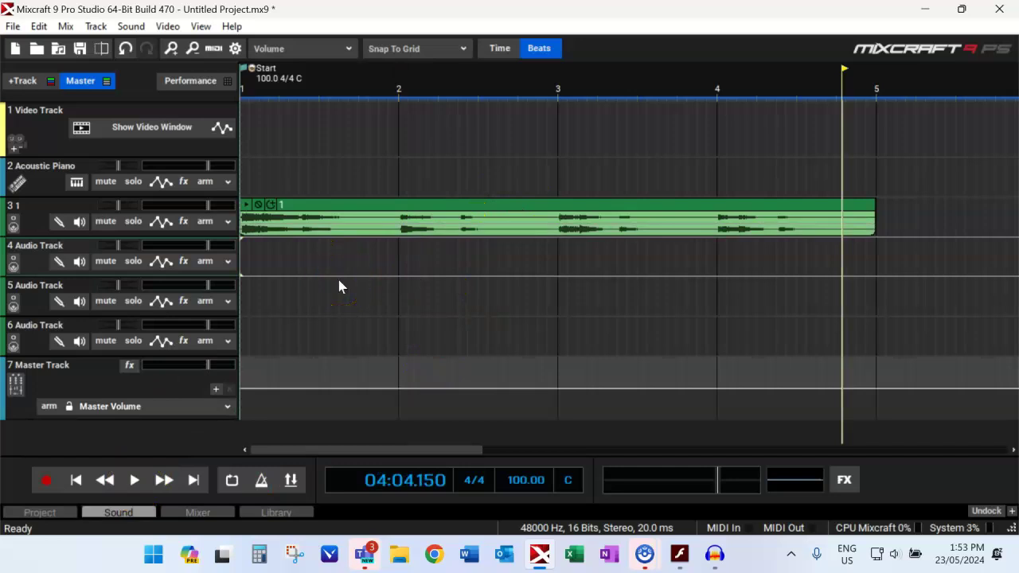
scroll(340, 281, down, 2)
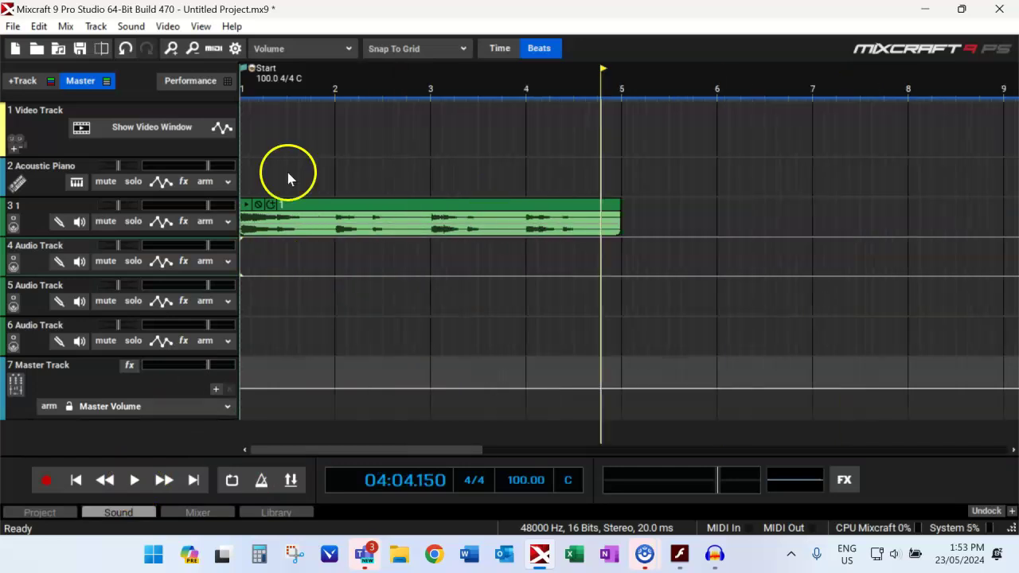
click(191, 119)
Delete the second half of each of bars 1 to 4 from the piano loop.
scroll(289, 171, down, 1)
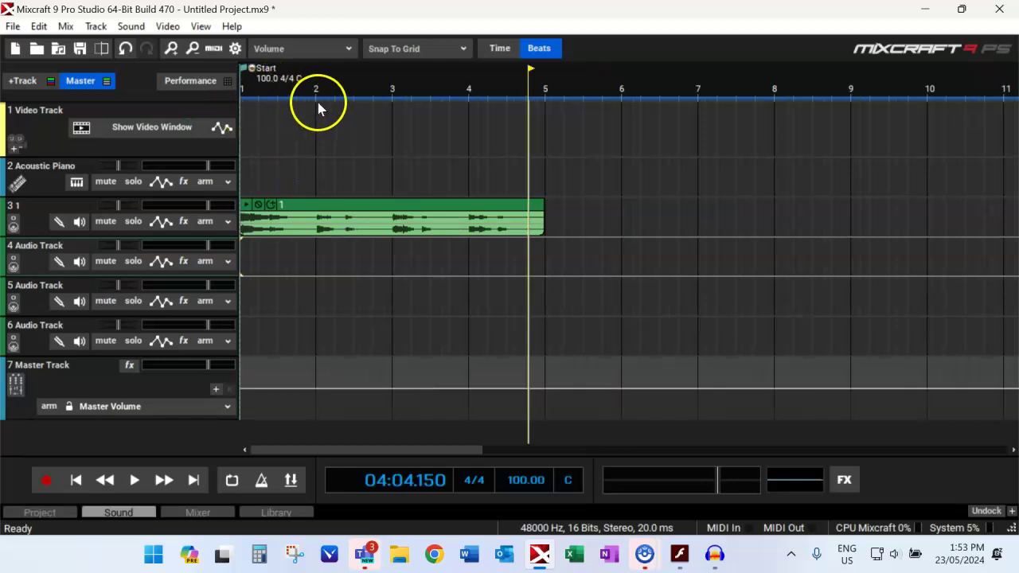
drag(278, 184, 309, 257)
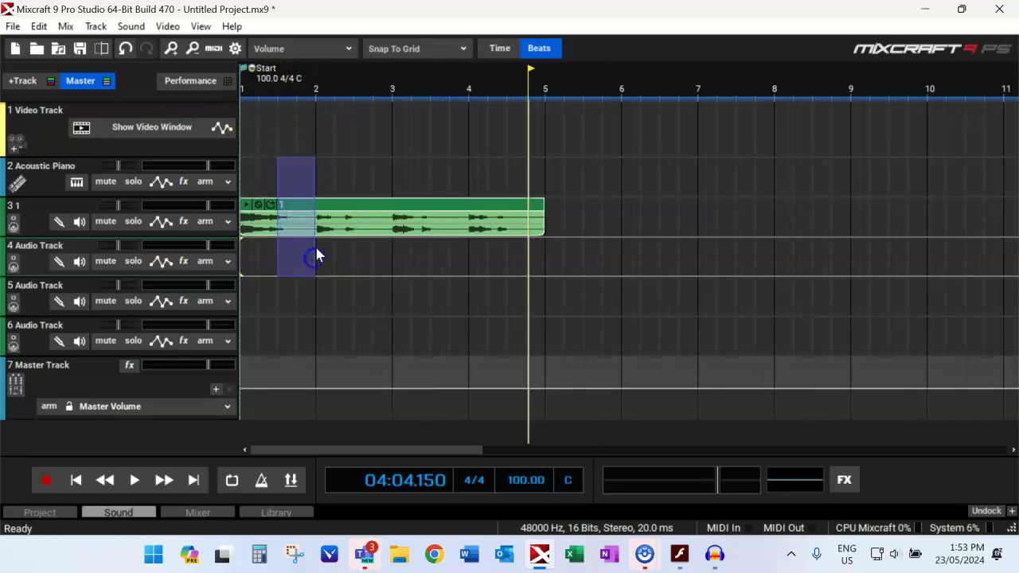
key(Delete)
drag(356, 182, 393, 259)
key(Delete)
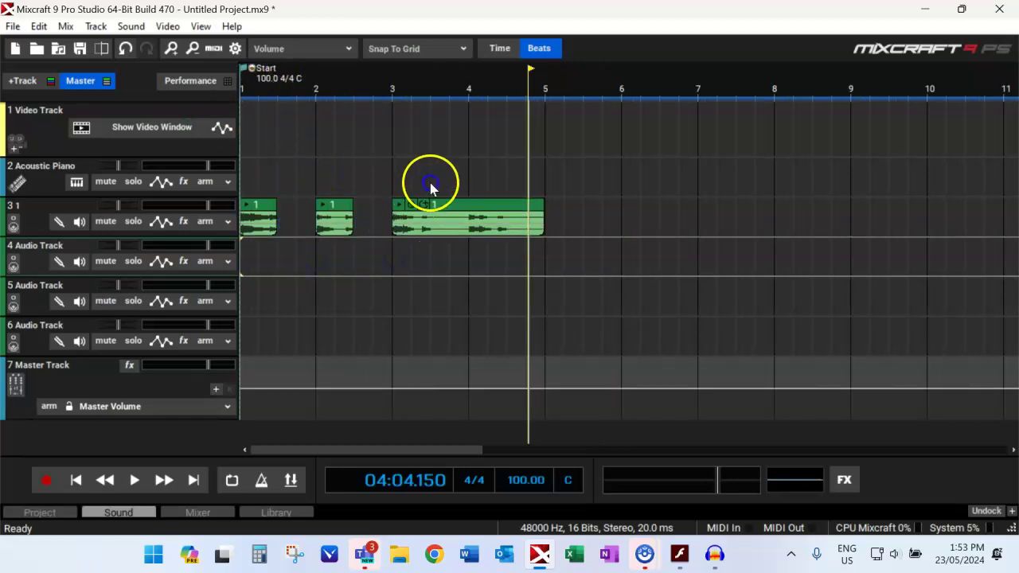
drag(430, 185, 467, 246)
key(Delete)
drag(506, 187, 544, 242)
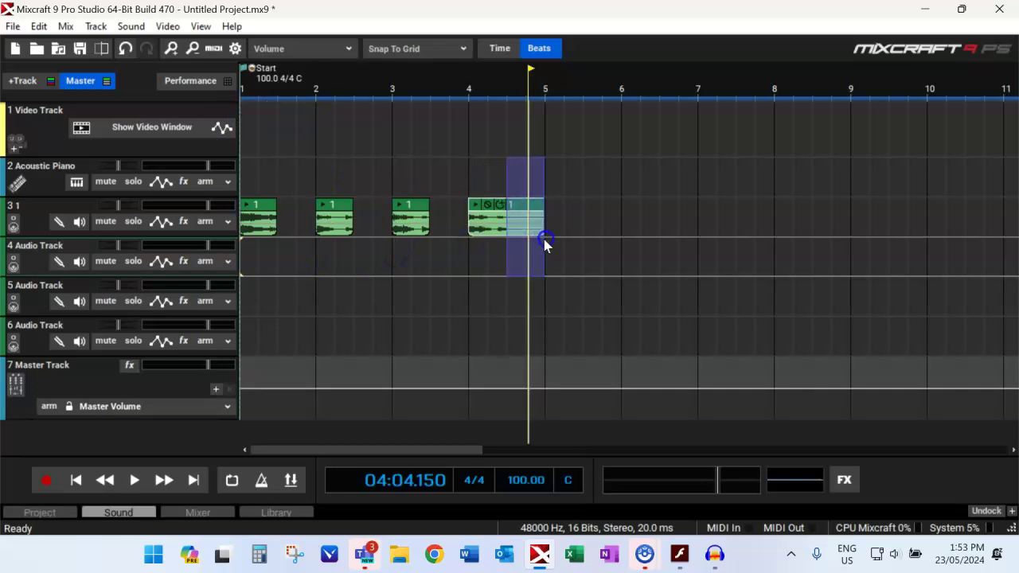
key(Delete)
Slide the remaining piano pieces left so they sit back to back from bar 1.
drag(341, 206, 303, 205)
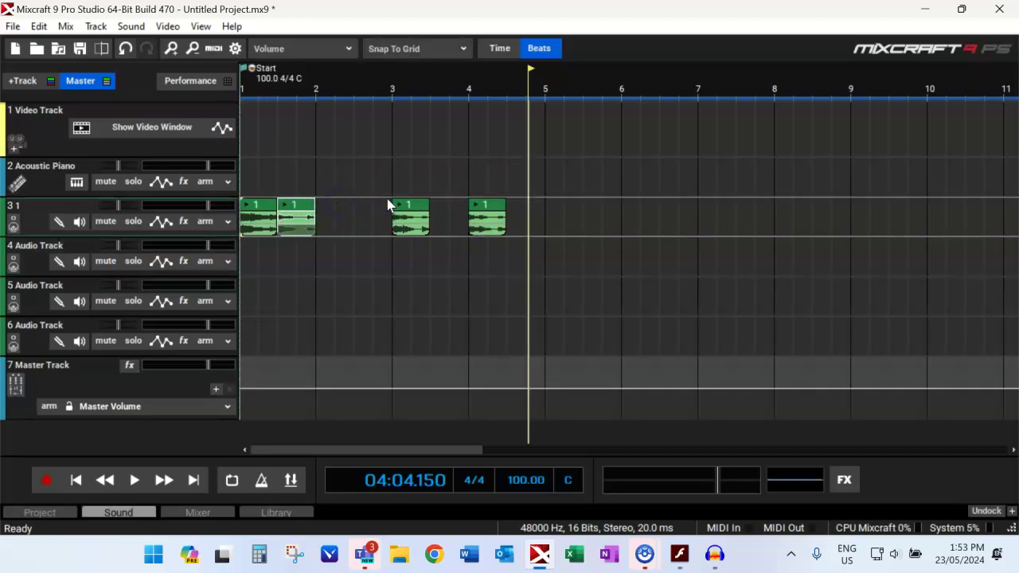
click(278, 136)
drag(413, 205, 414, 204)
click(483, 209)
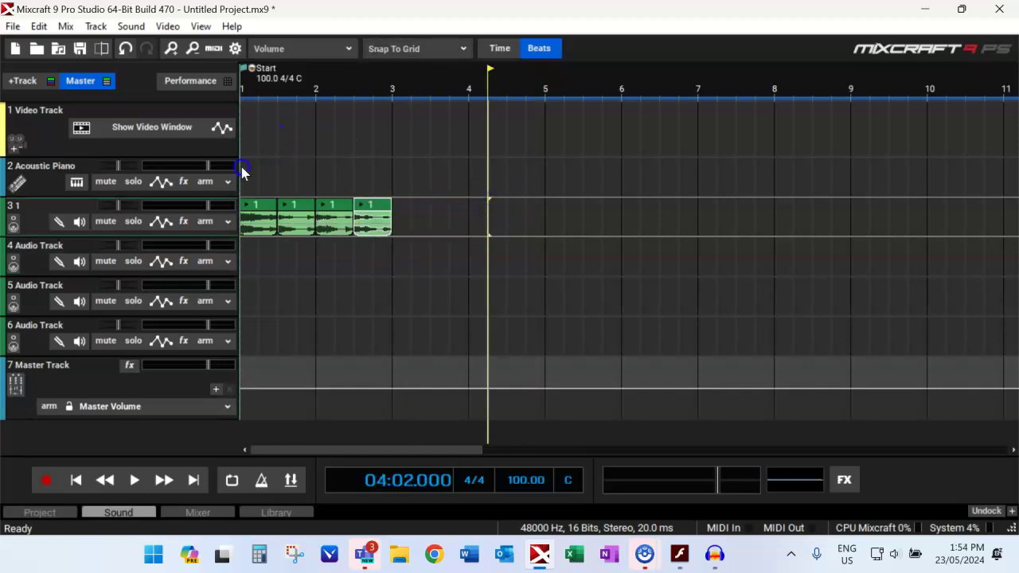
drag(243, 173, 374, 252)
Merge the four half-bar pieces into one clip, then play from the start with metronome playback on.
right_click(374, 206)
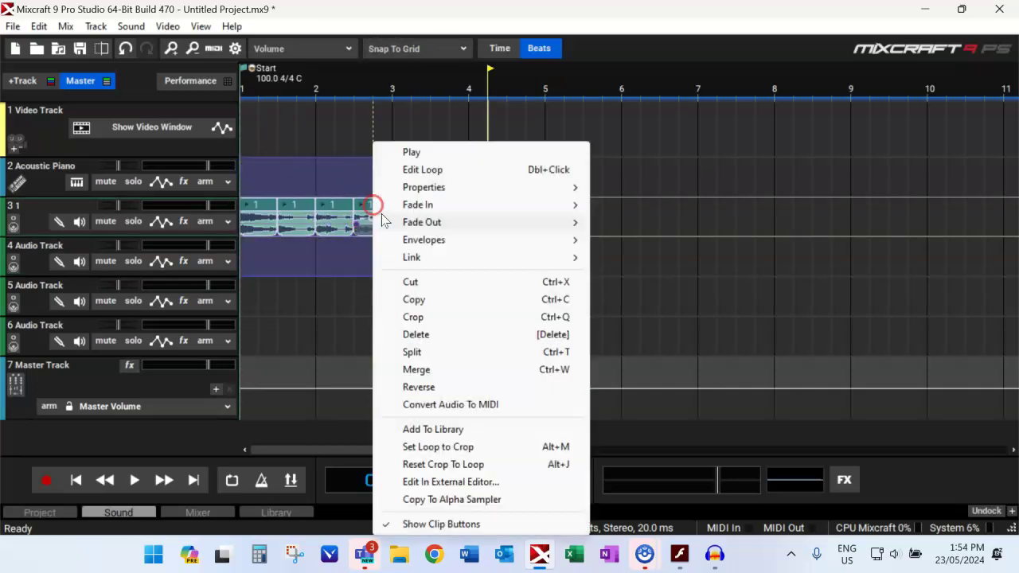
click(441, 375)
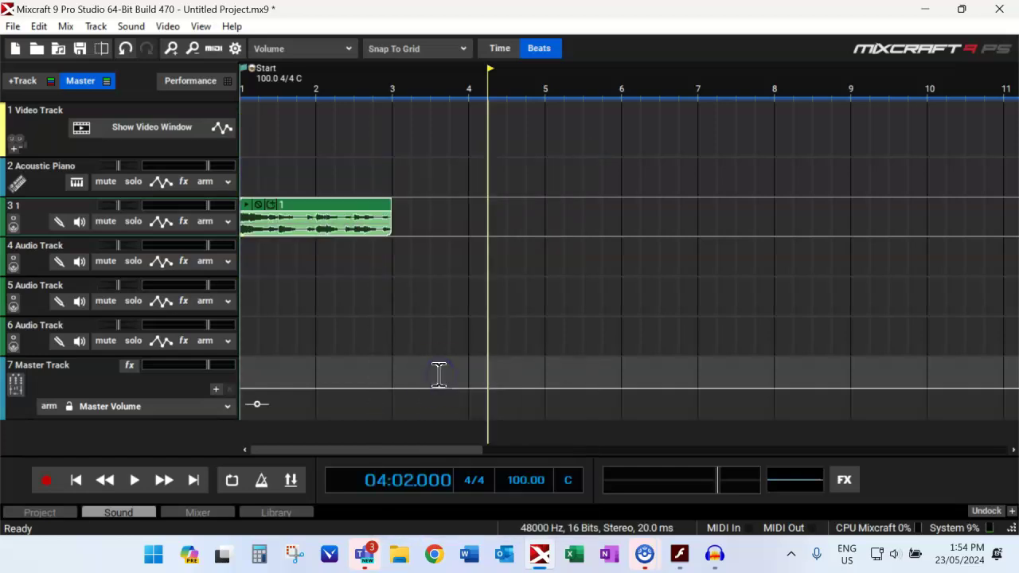
click(104, 480)
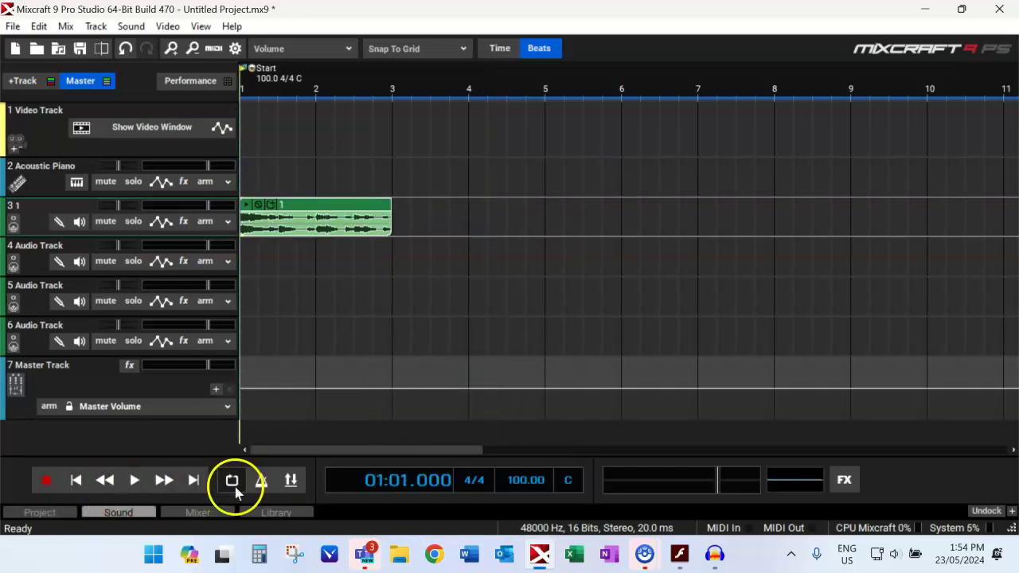
click(261, 480)
click(414, 233)
click(581, 329)
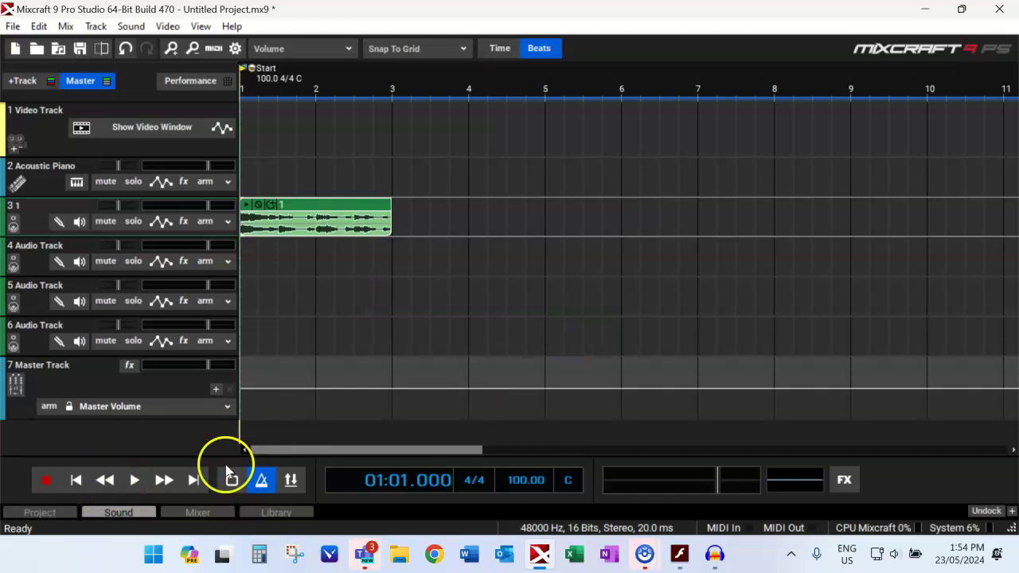
click(135, 480)
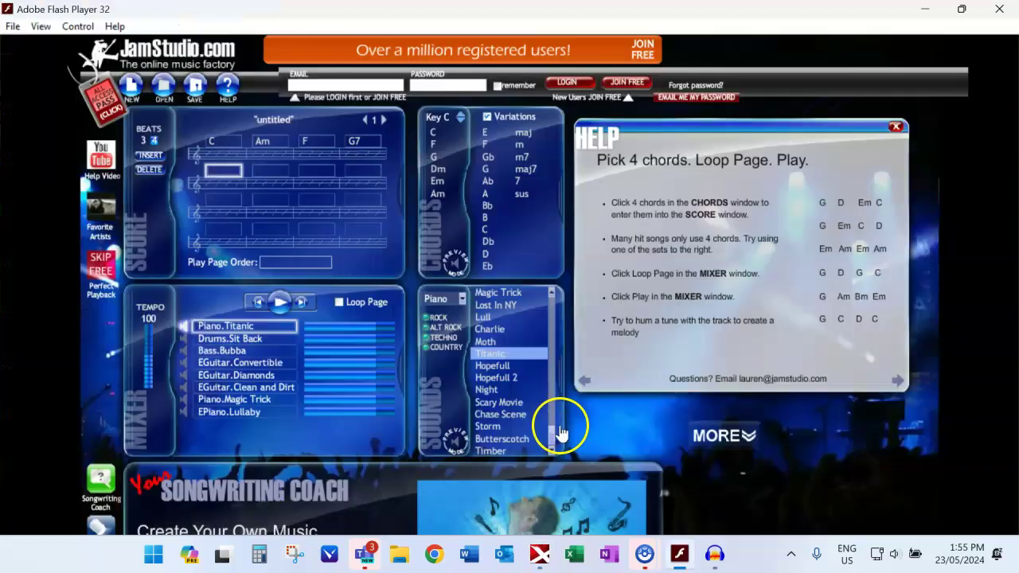
Scroll down the JamStudio Sounds list and pick the locked Fairy piano sound.
drag(557, 338, 557, 448)
click(492, 452)
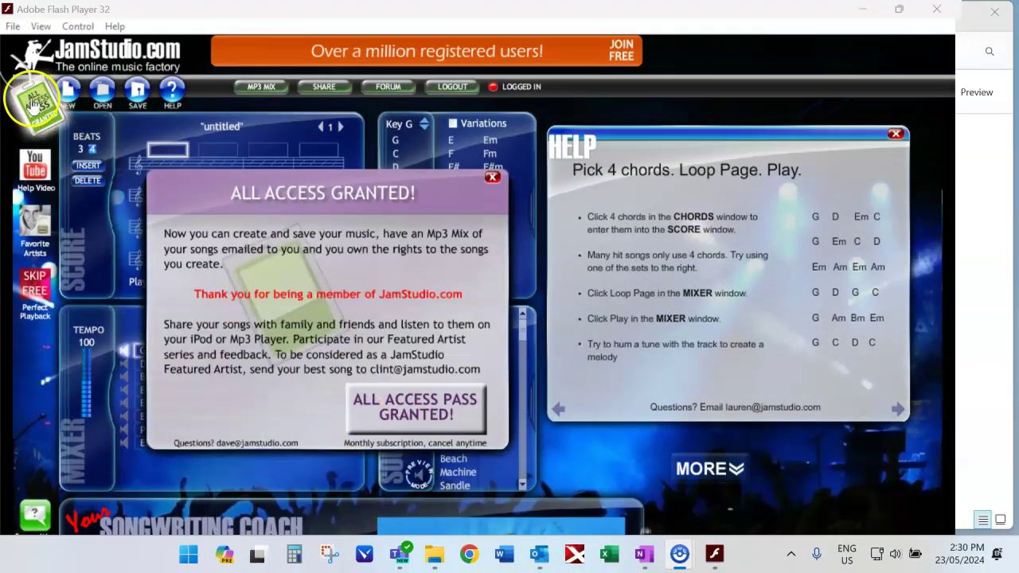
Dismiss the All Access confirmation and switch the Sounds list to piano sounds.
click(409, 407)
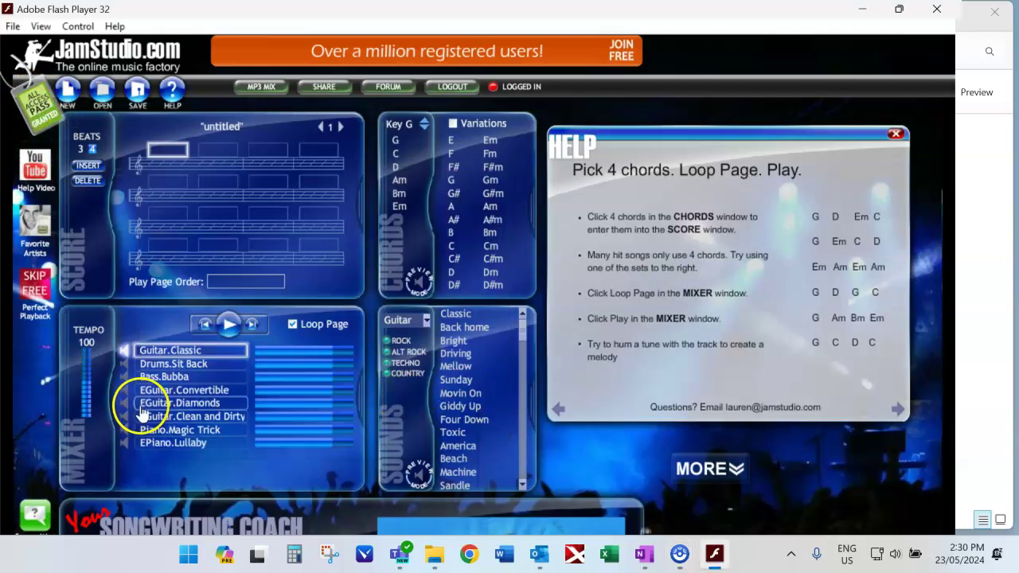
click(401, 387)
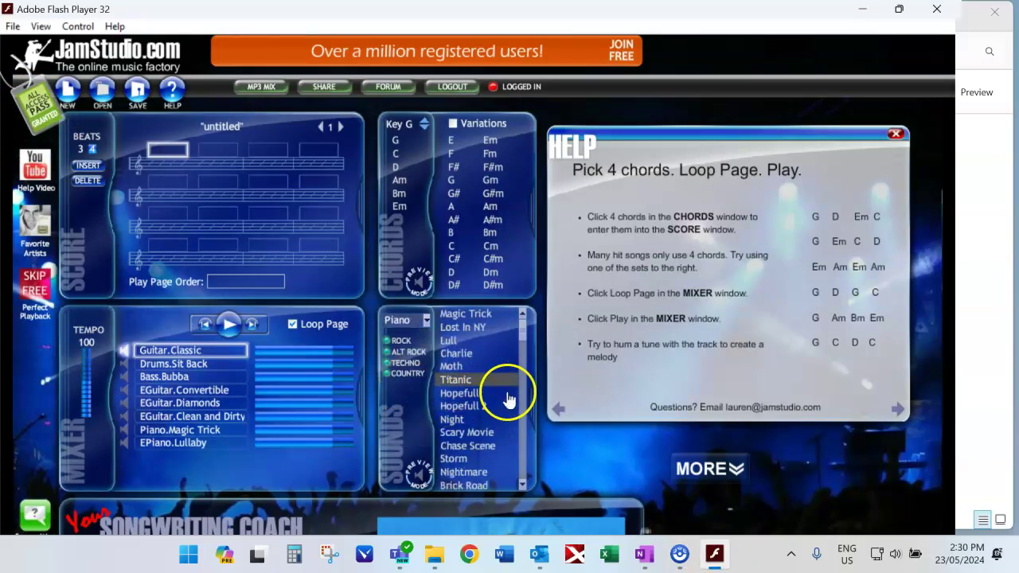
scroll(507, 398, down, 3)
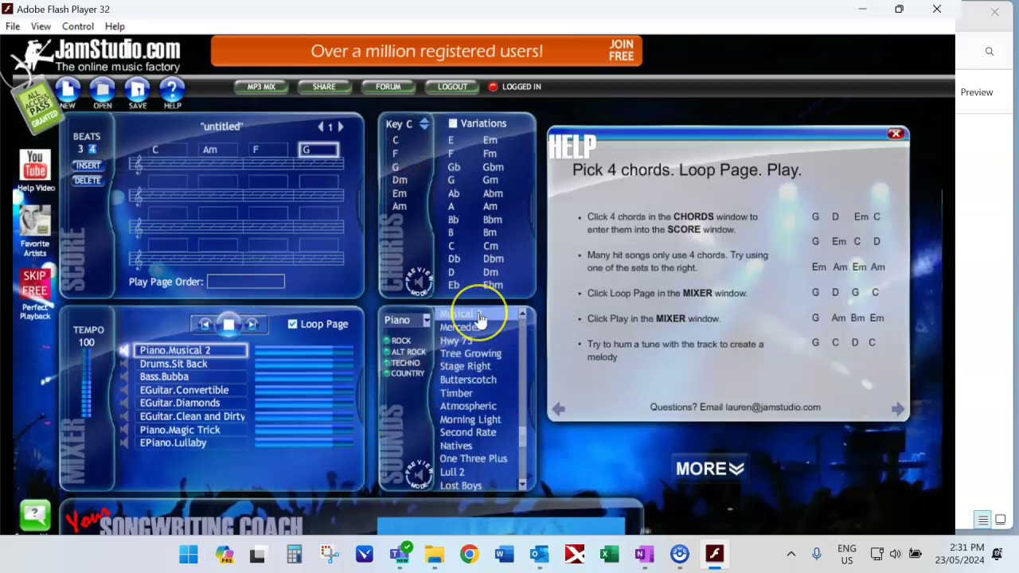